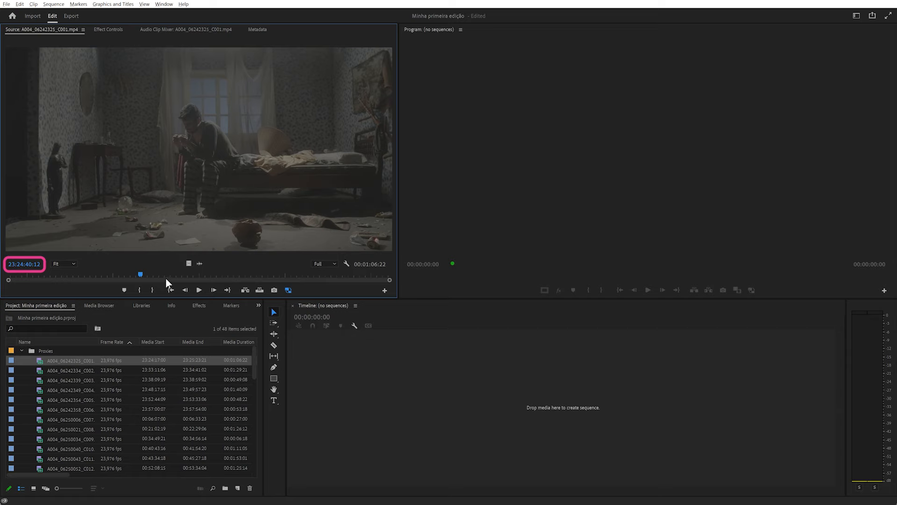
# Review clip A004_06242325_C001.mp4 in the source monitor by playing, pausing, rewinding and fast-forwarding through the bedroom shot
pyautogui.click(199, 291)
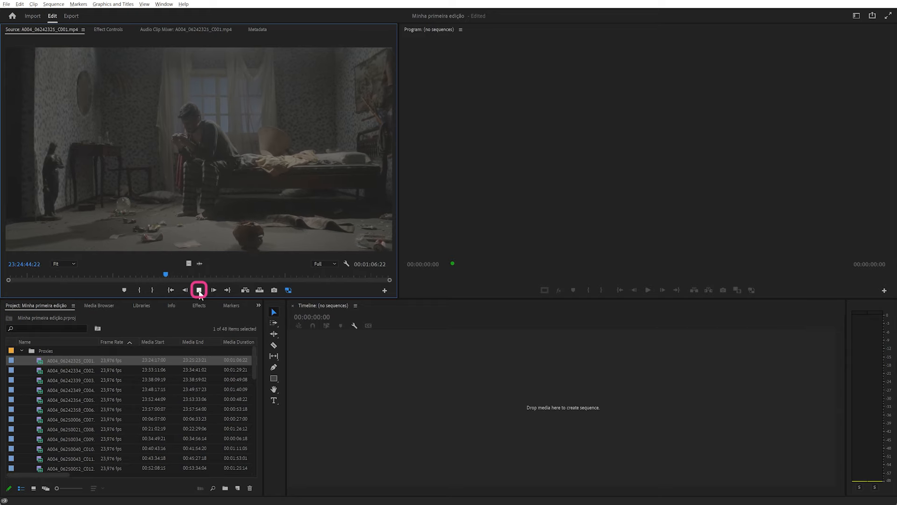
pyautogui.click(200, 290)
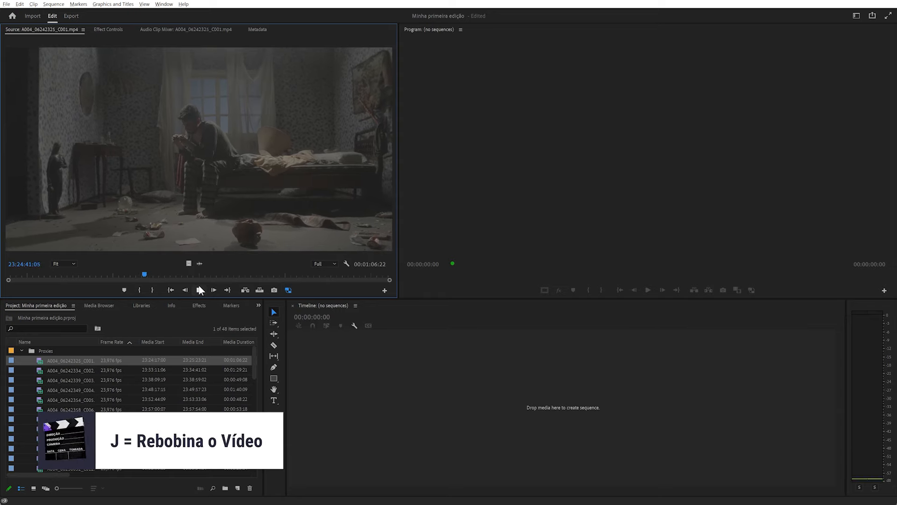
pyautogui.press('k')
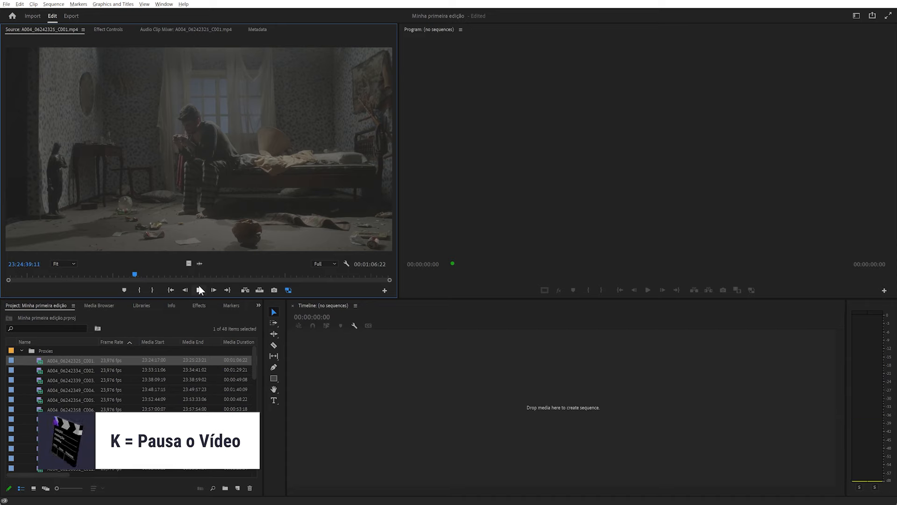
pyautogui.press('l')
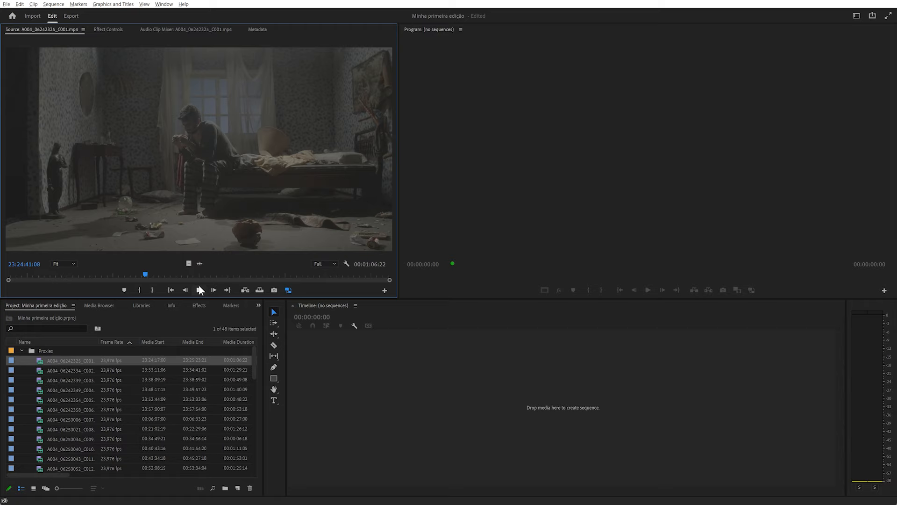
pyautogui.press('l')
pyautogui.press('l')
pyautogui.press('l')
pyautogui.press('l')
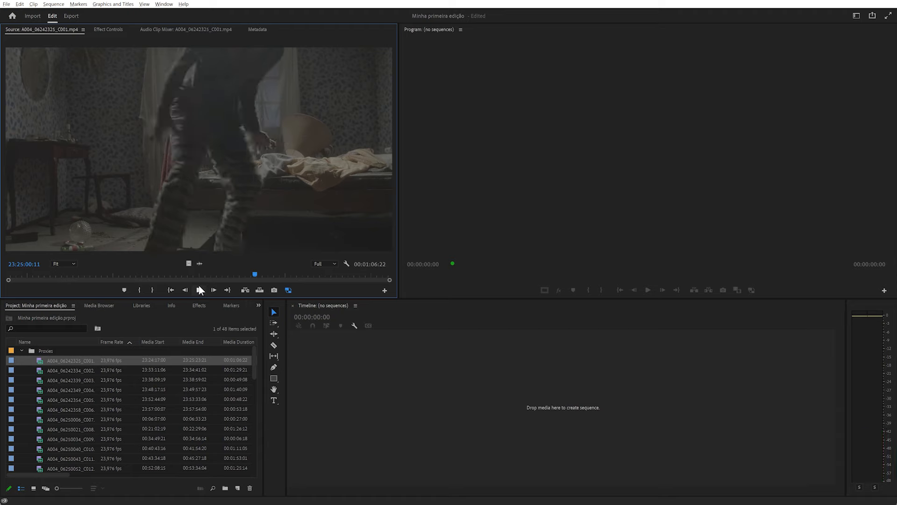
pyautogui.press('j')
pyautogui.press('j')
pyautogui.press('j')
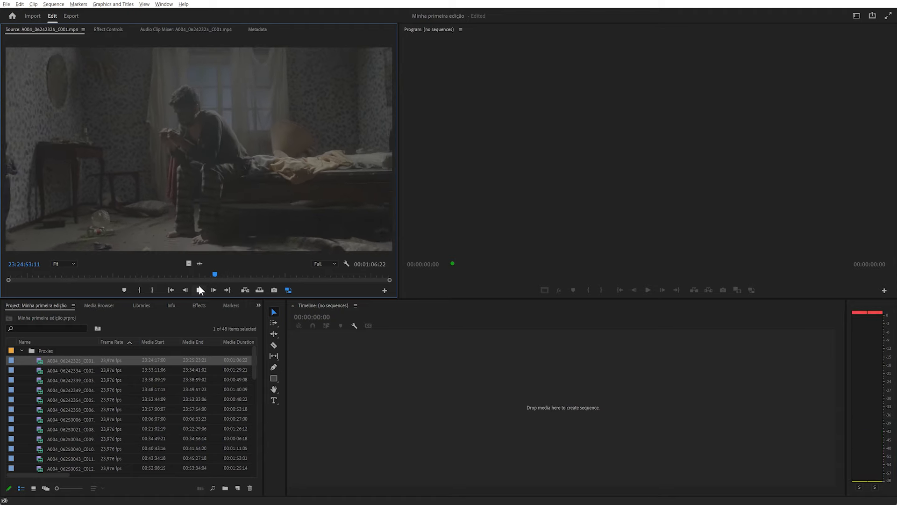
pyautogui.press('l')
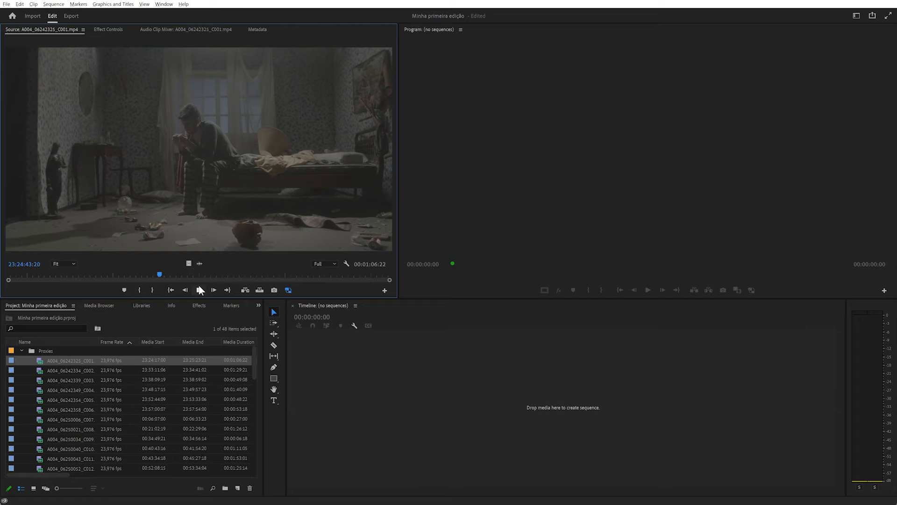
pyautogui.press('j')
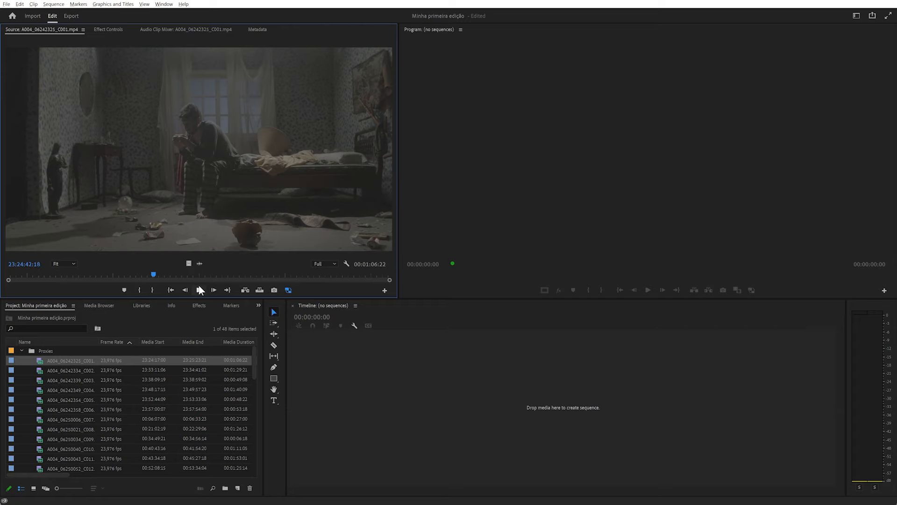
# Mark the source clip's In point at 23:24:43:03 and its Out point at 23:25:10:20
pyautogui.press('l')
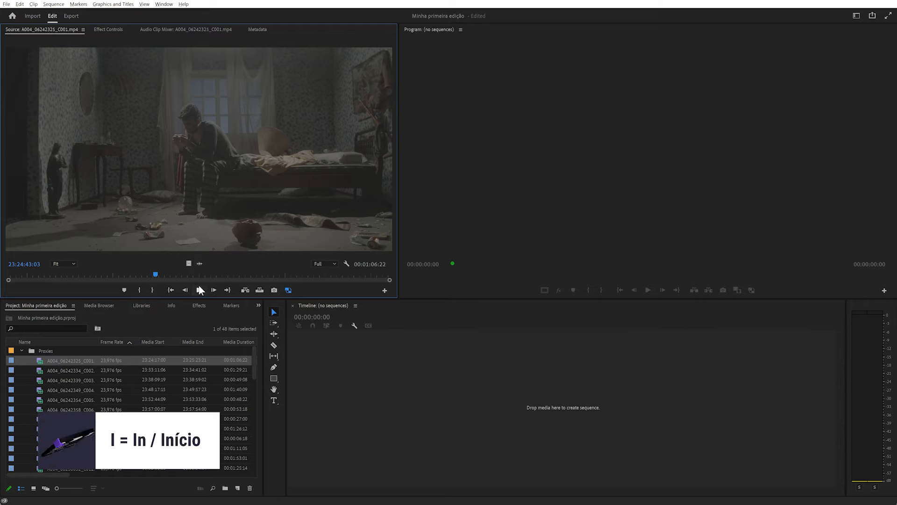
pyautogui.press('i')
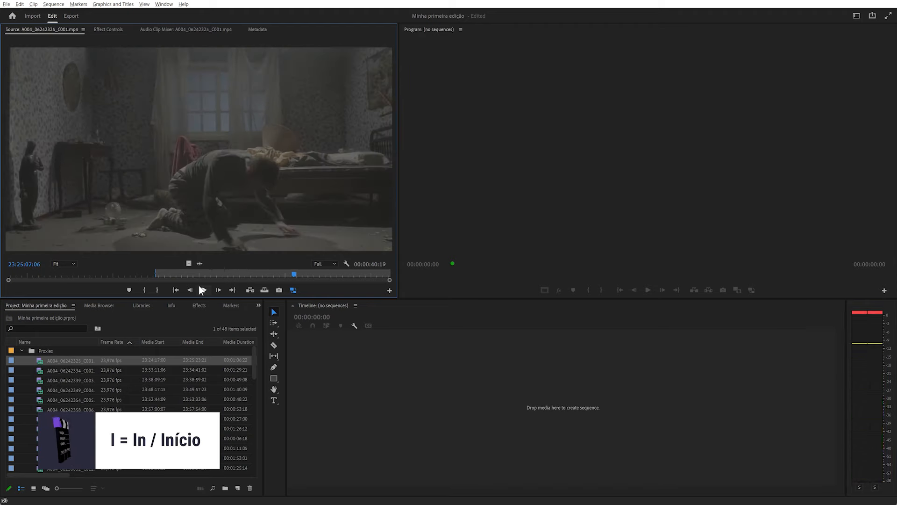
pyautogui.click(200, 286)
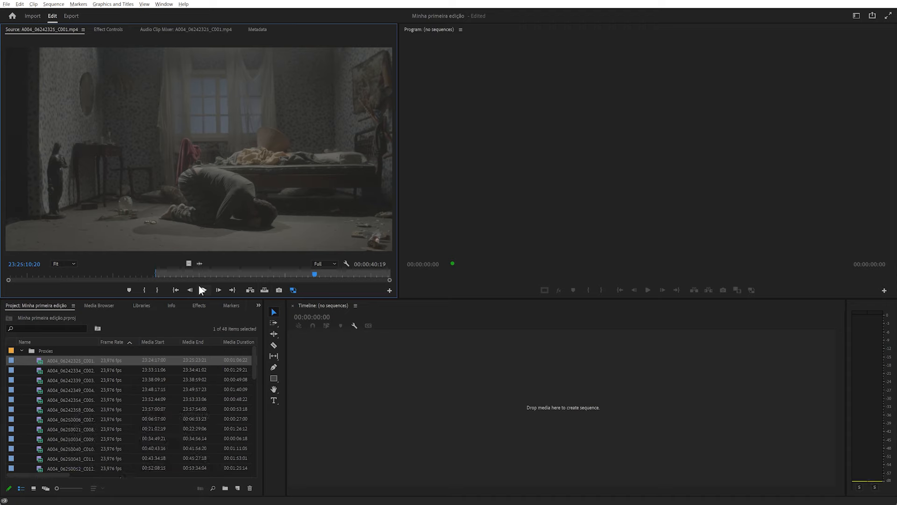
pyautogui.press('o')
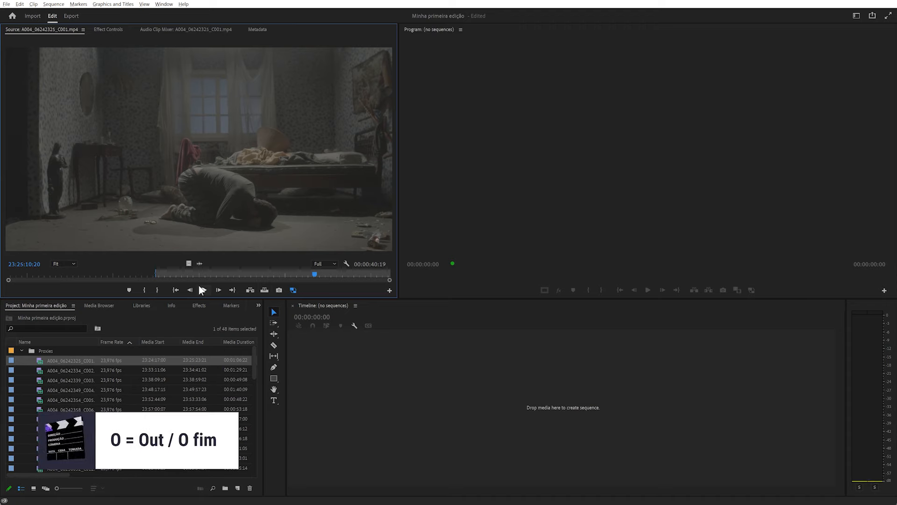
pyautogui.press('o')
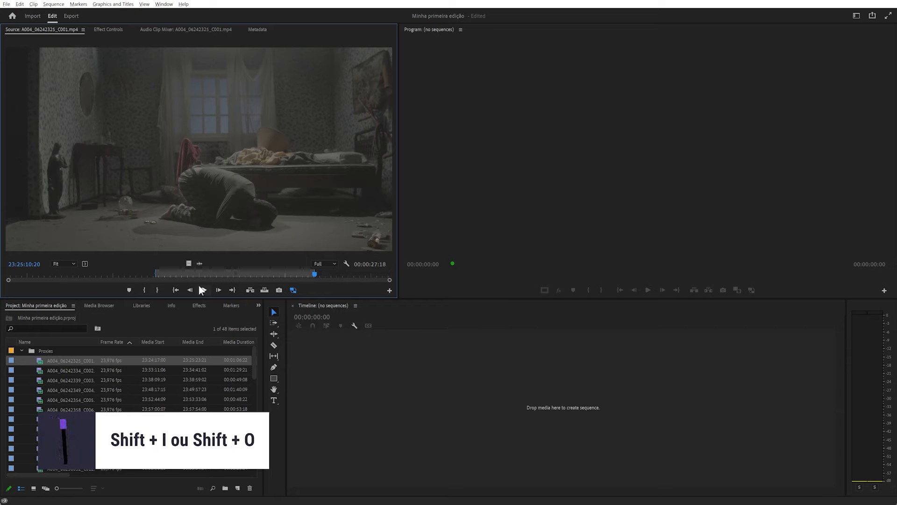
# Jump between the source clip's In and Out points to check the marked range, ending at the In point
pyautogui.hotkey('shift', 'i')
pyautogui.hotkey('shift', 'o')
pyautogui.hotkey('shift', 'i')
pyautogui.hotkey('shift', 'o')
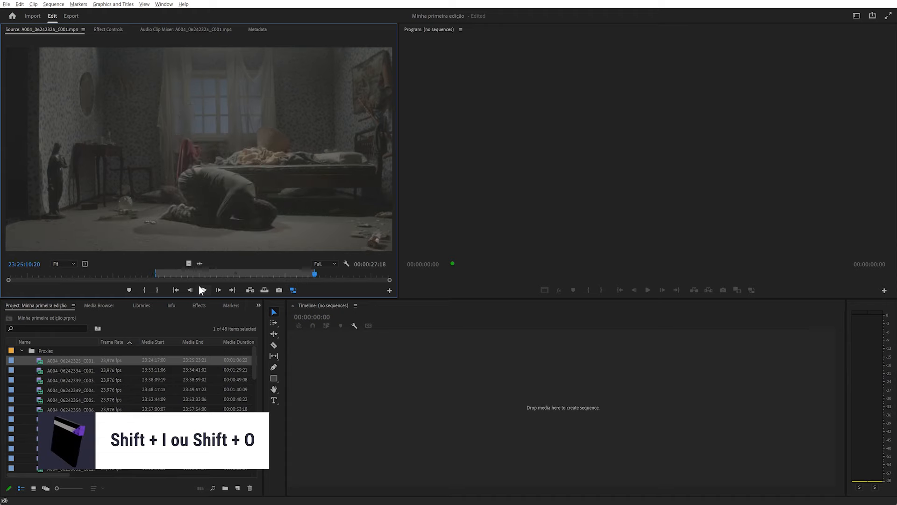
pyautogui.hotkey('shift', 'i')
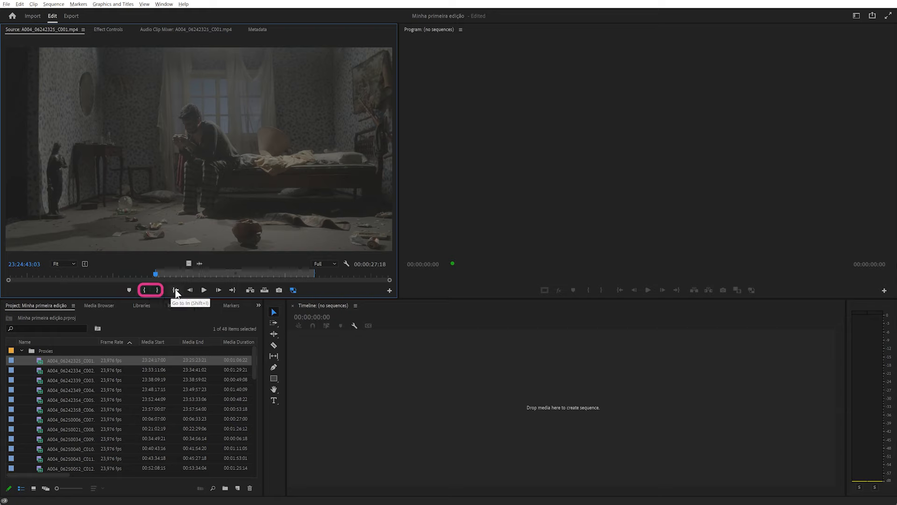
pyautogui.click(236, 291)
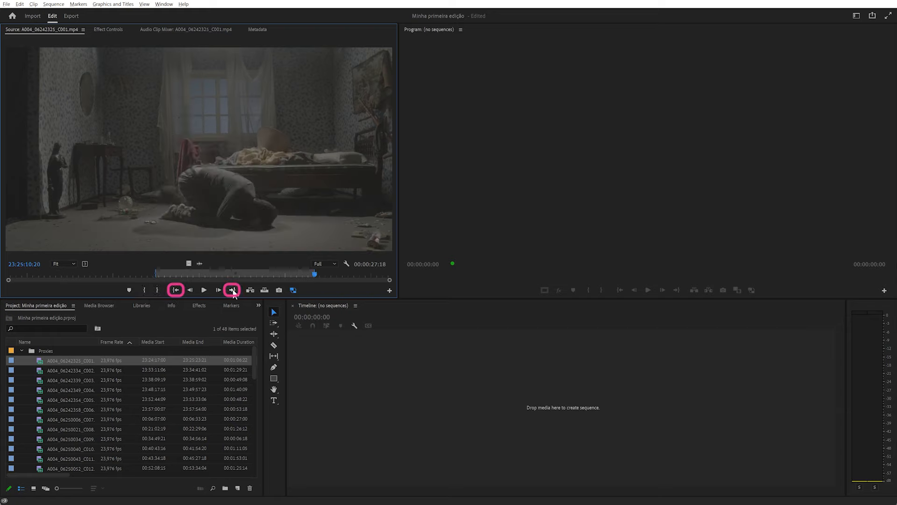
pyautogui.click(175, 291)
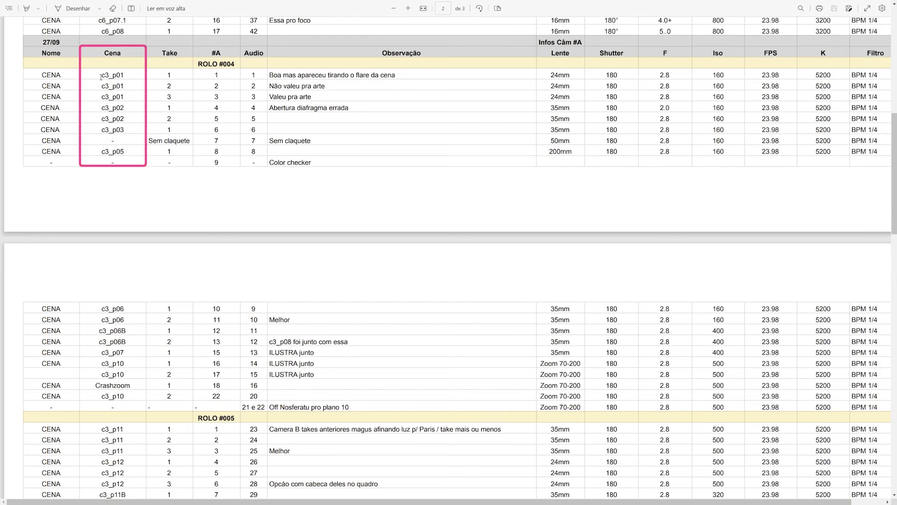
# Switch to the PDF camera report and examine the scene, take and observation entries for the ROLO #004 shots
pyautogui.moveTo(100, 75); pyautogui.dragTo(128, 78)
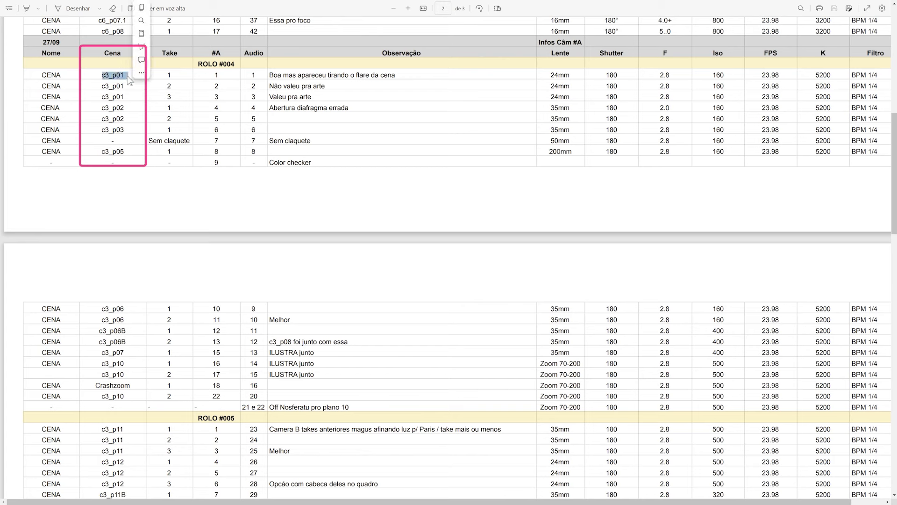
pyautogui.click(141, 73)
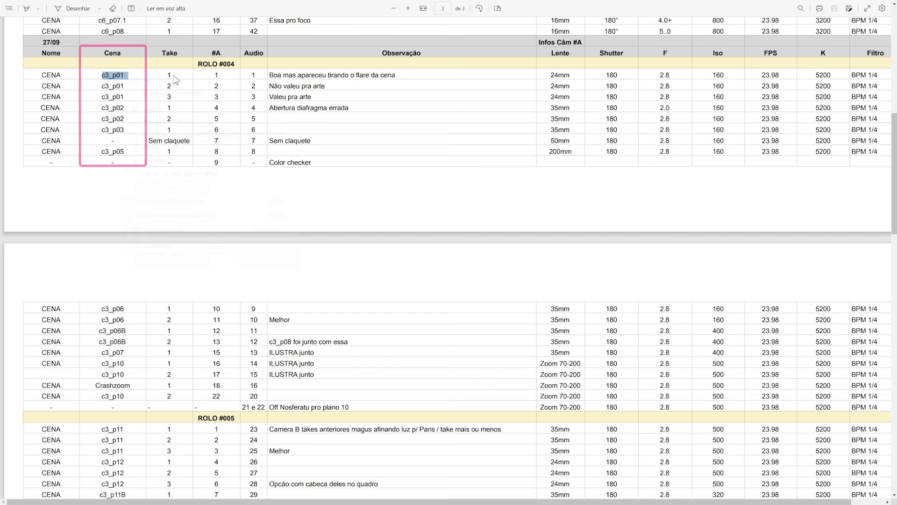
pyautogui.click(168, 76)
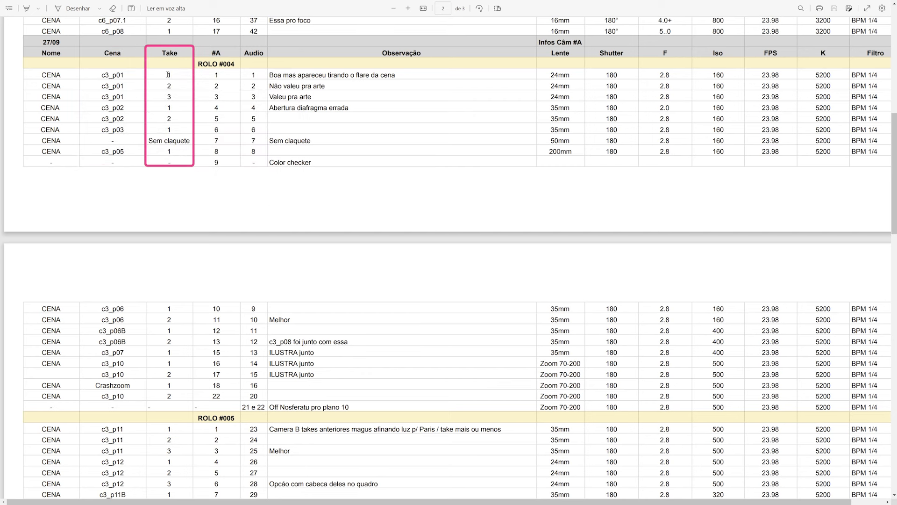
pyautogui.moveTo(124, 75); pyautogui.dragTo(94, 76)
pyautogui.click(175, 92)
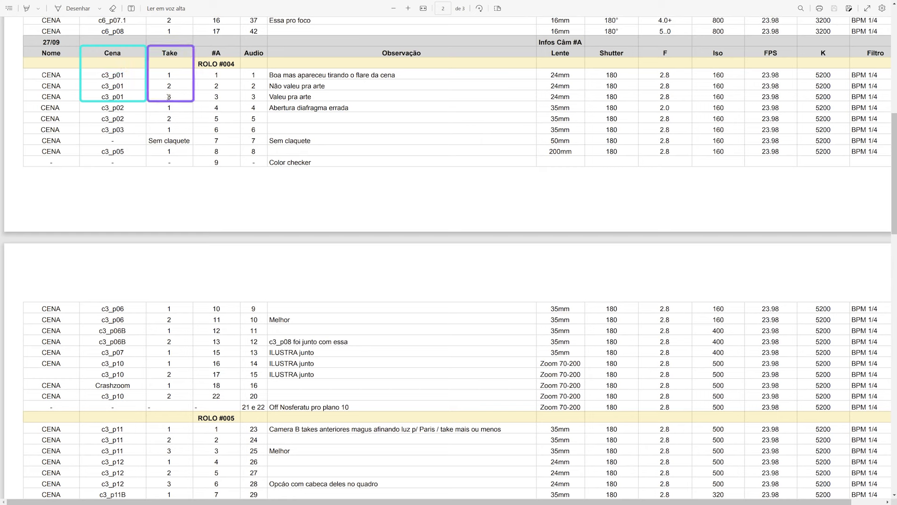
pyautogui.moveTo(113, 107); pyautogui.dragTo(129, 108)
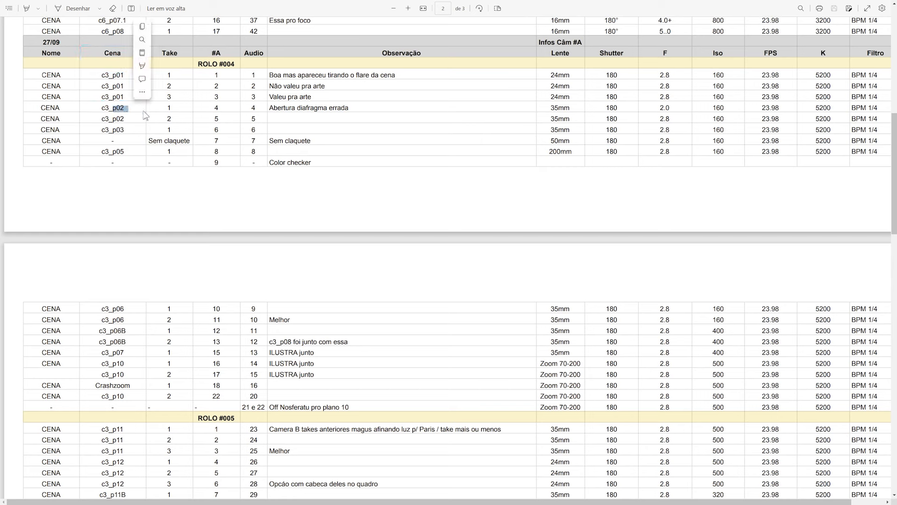
pyautogui.click(120, 136)
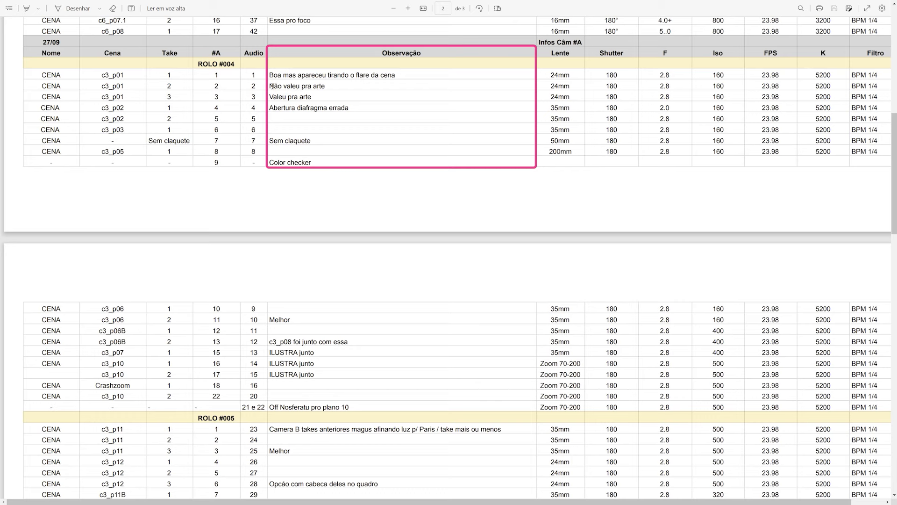
pyautogui.moveTo(312, 96); pyautogui.dragTo(297, 96)
pyautogui.click(344, 96)
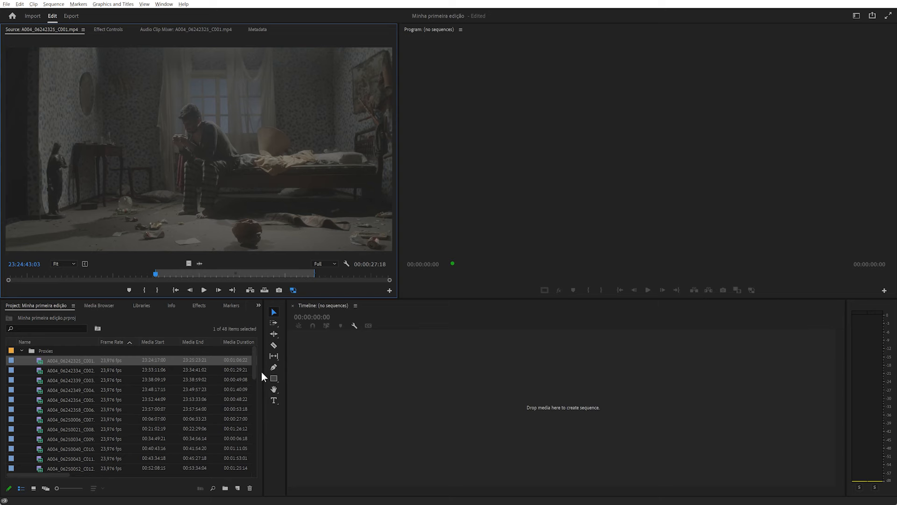
# Widen the project panel in Premiere Pro and open the Proxies bin in icon view with enlarged thumbnails
pyautogui.moveTo(410, 371); pyautogui.dragTo(518, 372)
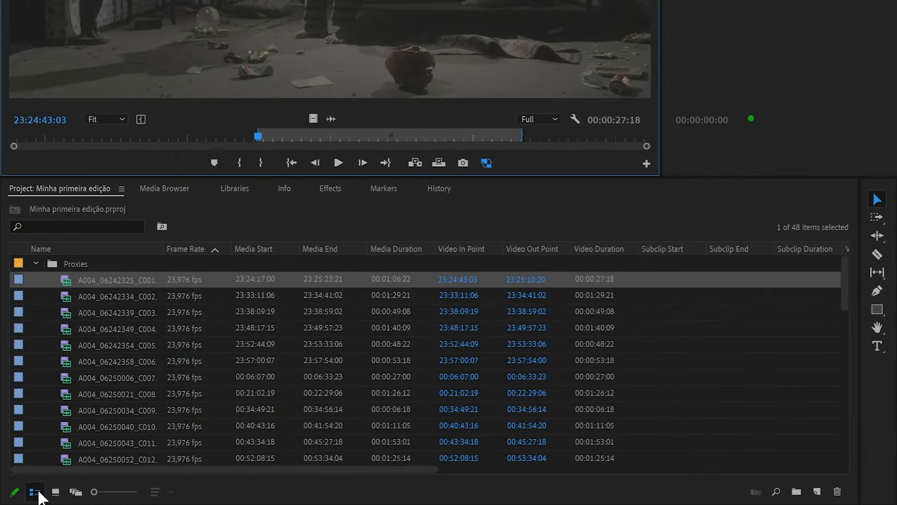
pyautogui.click(55, 491)
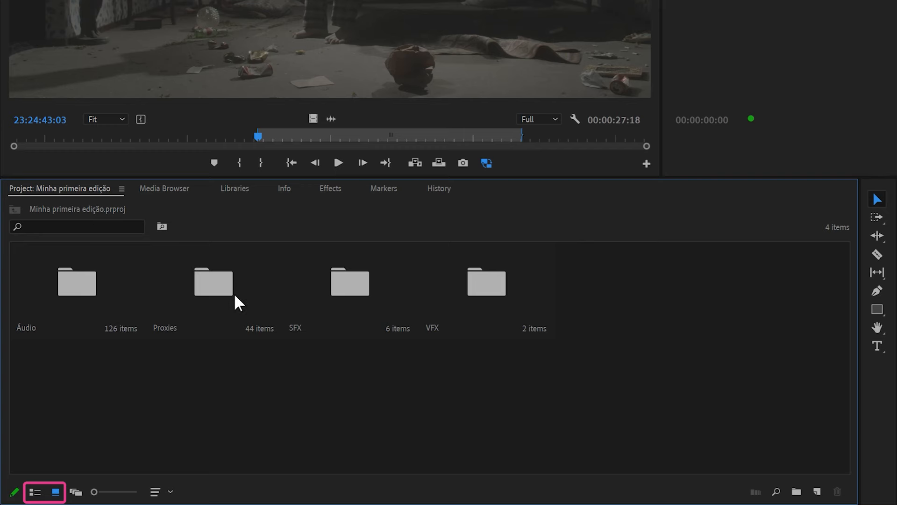
pyautogui.doubleClick(213, 289)
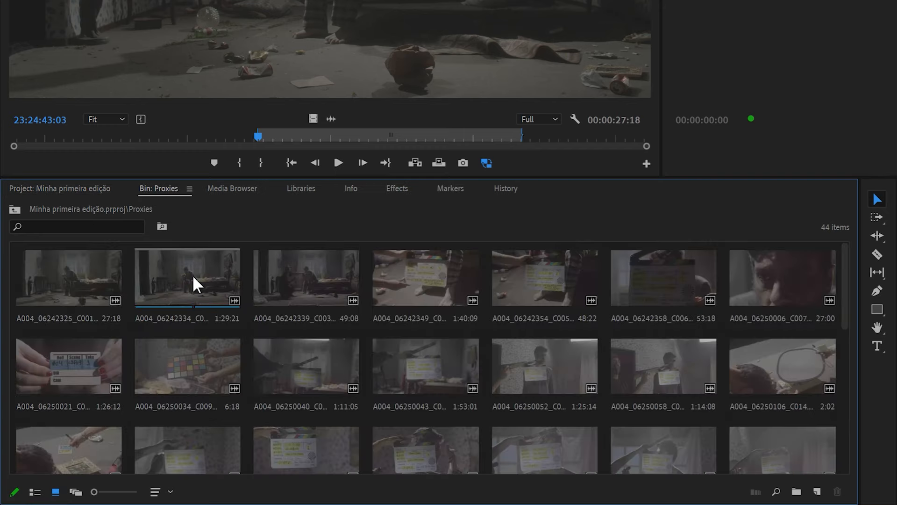
pyautogui.moveTo(94, 492); pyautogui.dragTo(104, 491)
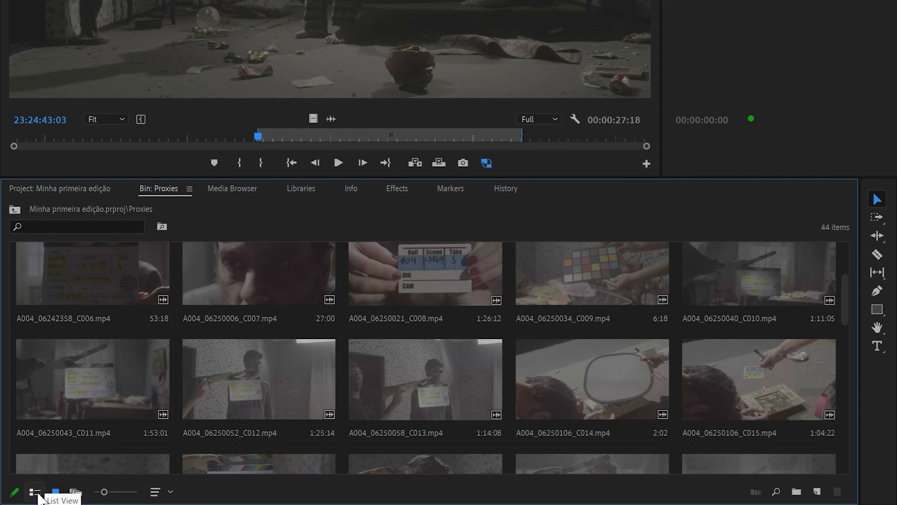
# Arrange the Proxies bin as a list with Description and Log Note directly after Name, and widen the Log Note column
pyautogui.click(36, 492)
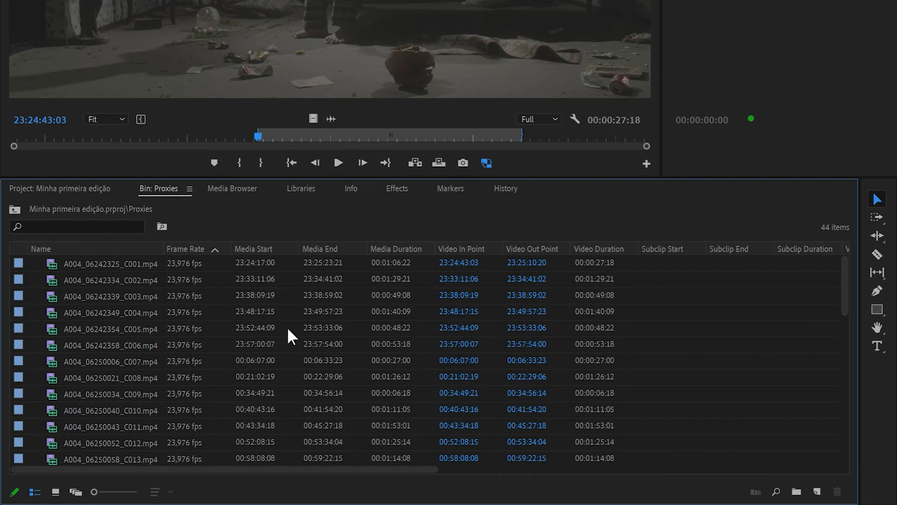
pyautogui.moveTo(381, 468); pyautogui.dragTo(681, 479)
pyautogui.click(520, 249)
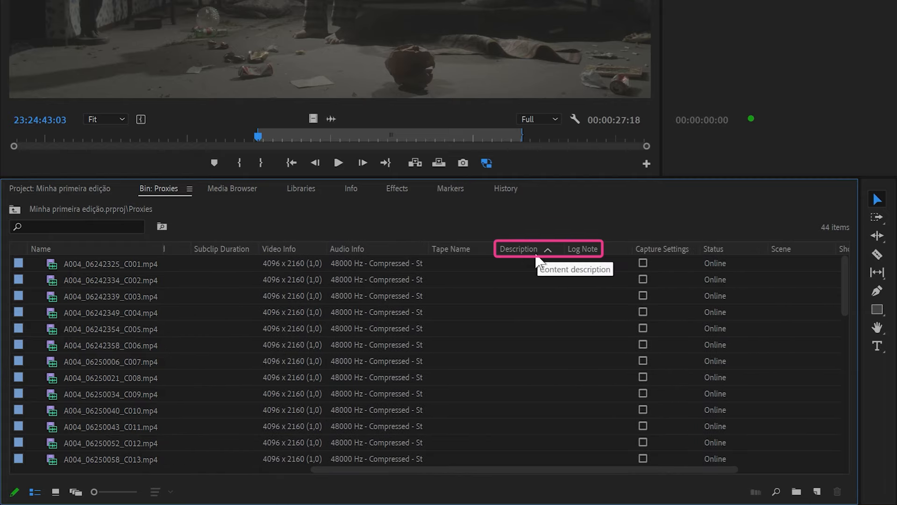
pyautogui.moveTo(521, 250); pyautogui.dragTo(176, 257)
pyautogui.moveTo(400, 477); pyautogui.dragTo(673, 477)
pyautogui.moveTo(629, 254); pyautogui.dragTo(205, 257)
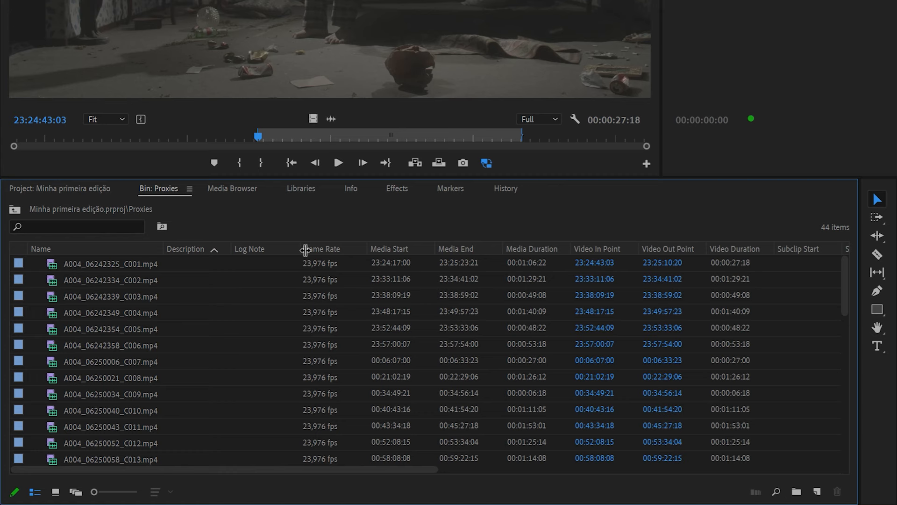
pyautogui.moveTo(304, 250); pyautogui.dragTo(424, 251)
pyautogui.moveTo(322, 252); pyautogui.dragTo(217, 251)
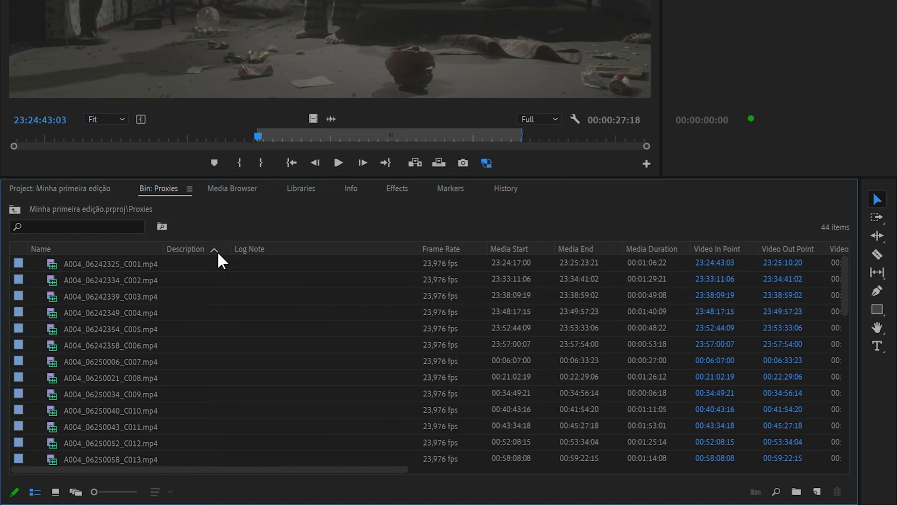
# Go to the clapperboard at 23:24:18:19 in clip A004_06242325_C001.mp4 and magnify it to 200% to read the slate
pyautogui.click(51, 263)
pyautogui.click(232, 137)
pyautogui.moveTo(232, 137); pyautogui.dragTo(28, 136)
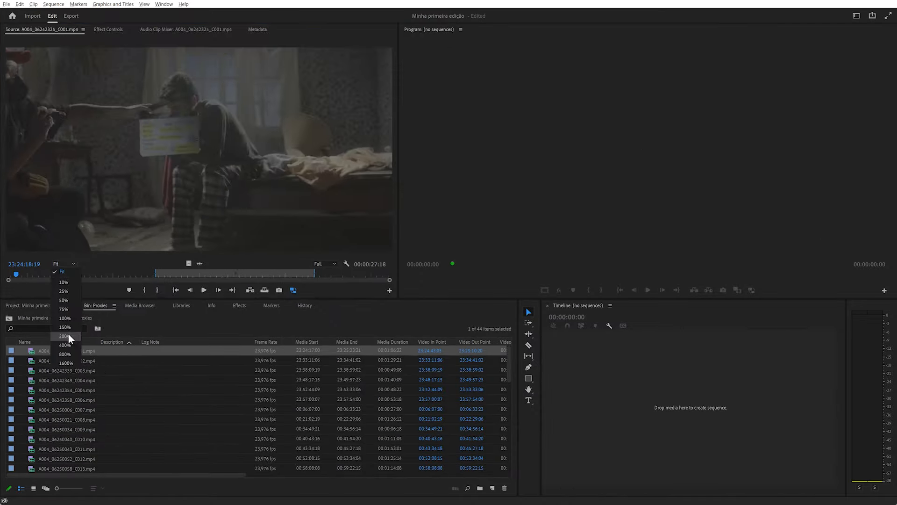
pyautogui.click(99, 257)
pyautogui.moveTo(390, 162)
pyautogui.mouseDown()
pyautogui.moveTo(394, 141)
pyautogui.moveTo(378, 150)
pyautogui.mouseUp()
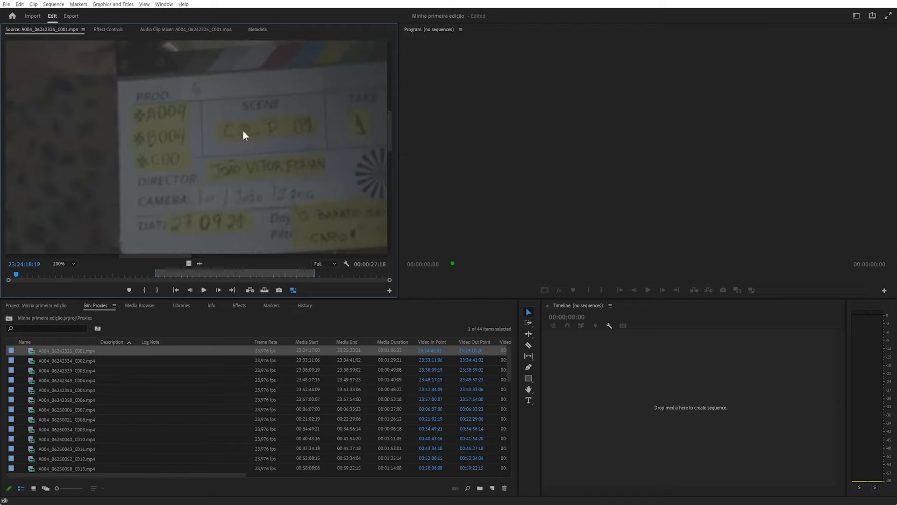
pyautogui.moveTo(172, 256); pyautogui.dragTo(185, 256)
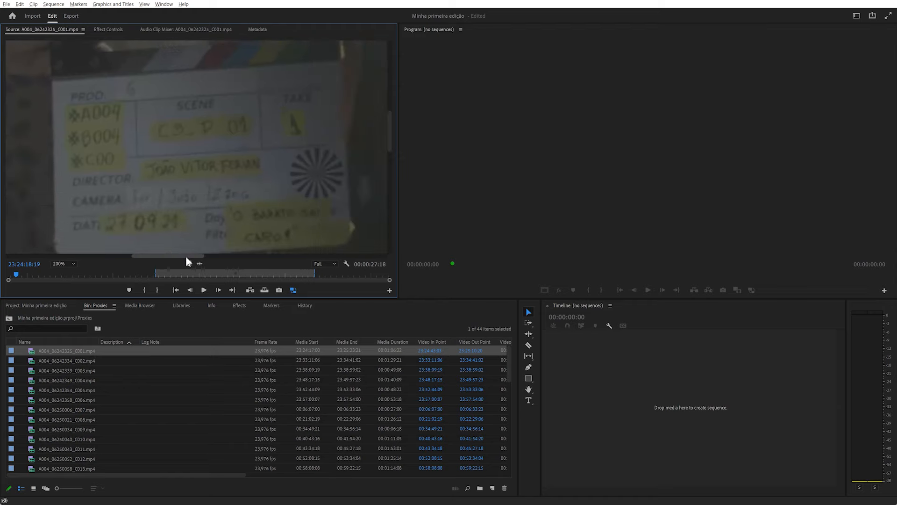
# Widen the Description column and enter the log note C03P01T01 for clip A004_06242325_C001.mp4
pyautogui.moveTo(138, 342); pyautogui.dragTo(174, 341)
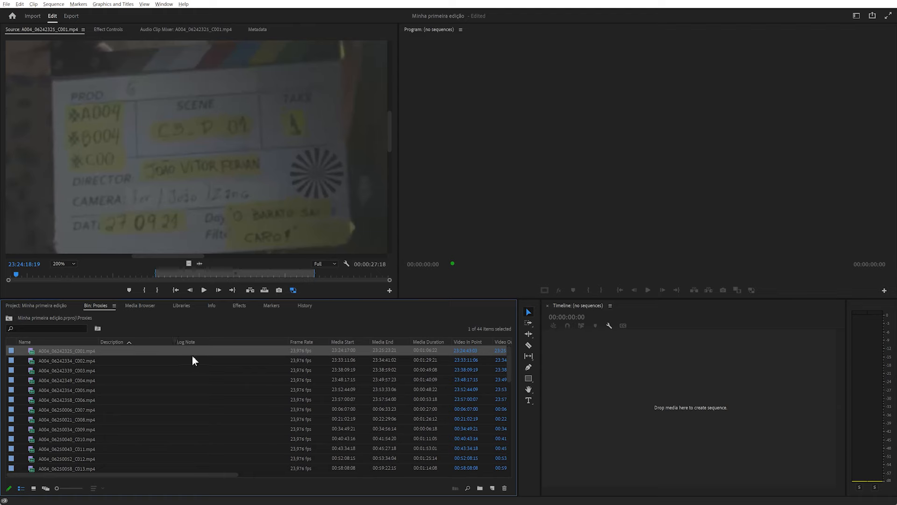
pyautogui.click(191, 351)
pyautogui.write('C03')
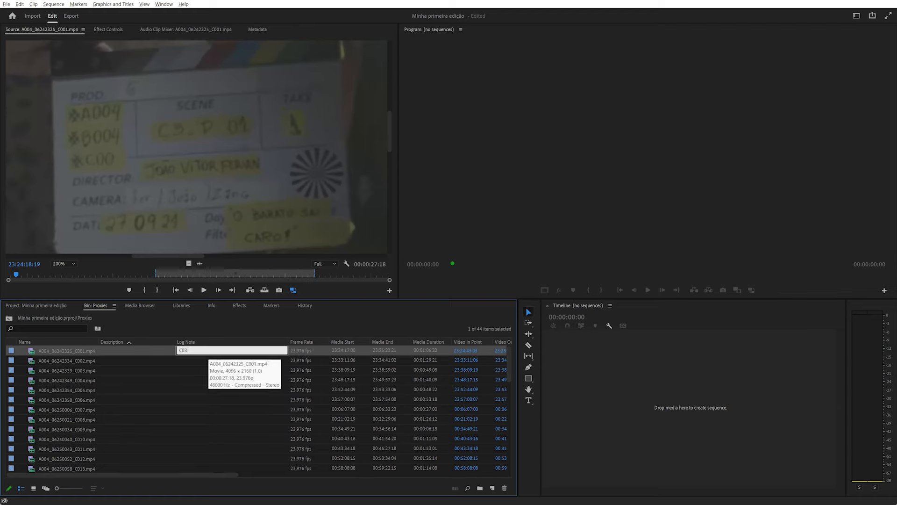
pyautogui.write('P01T0')
# Copy the observation "Boa mas apareceu tirando o flare da cena" from the camera report into the first clip's Description and widen that column to fit
pyautogui.moveTo(269, 75); pyautogui.dragTo(396, 75)
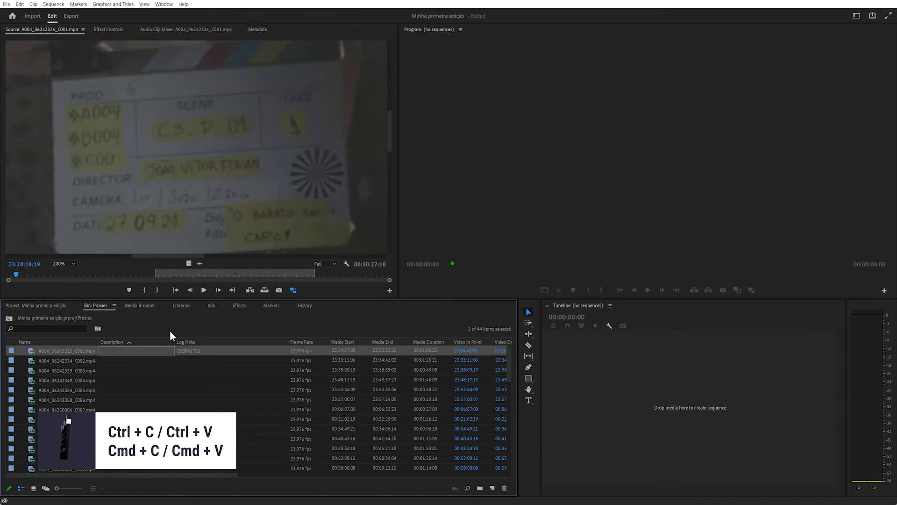
pyautogui.write('Boa mas apareceu tirando o flare da cena')
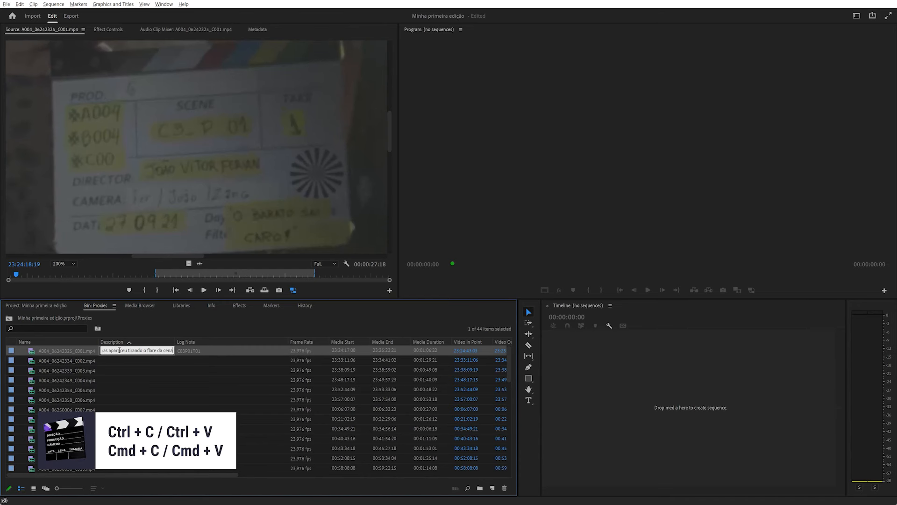
pyautogui.press('Return')
pyautogui.press('Escape')
pyautogui.moveTo(196, 343); pyautogui.dragTo(203, 343)
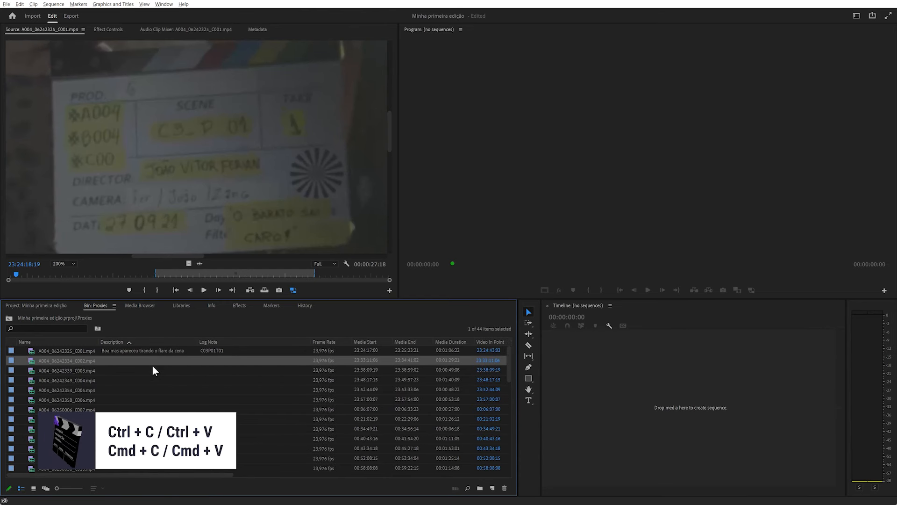
# Check the slate of A004_06242334_C002.mp4, set its log note to C03P01T02 and copy the report's "Não valeu pra arte" into its Description
pyautogui.doubleClick(32, 361)
pyautogui.click(24, 275)
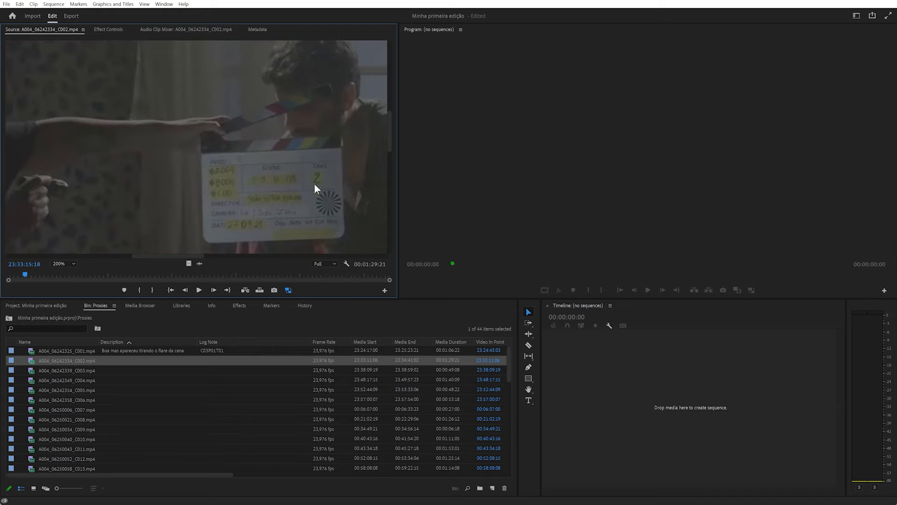
pyautogui.click(208, 351)
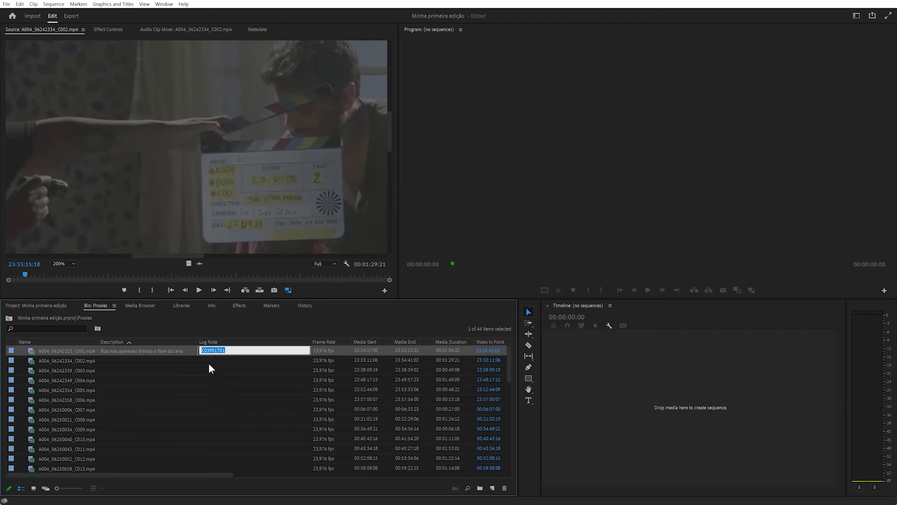
pyautogui.click(210, 361)
pyautogui.write('C03P01T01')
pyautogui.press('BackSpace')
pyautogui.write('2')
pyautogui.press('Return')
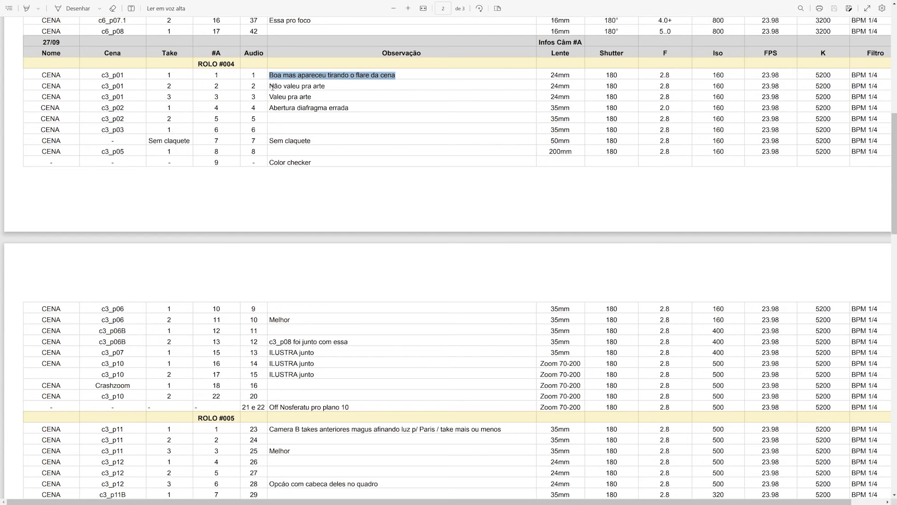
pyautogui.moveTo(273, 87); pyautogui.dragTo(332, 84)
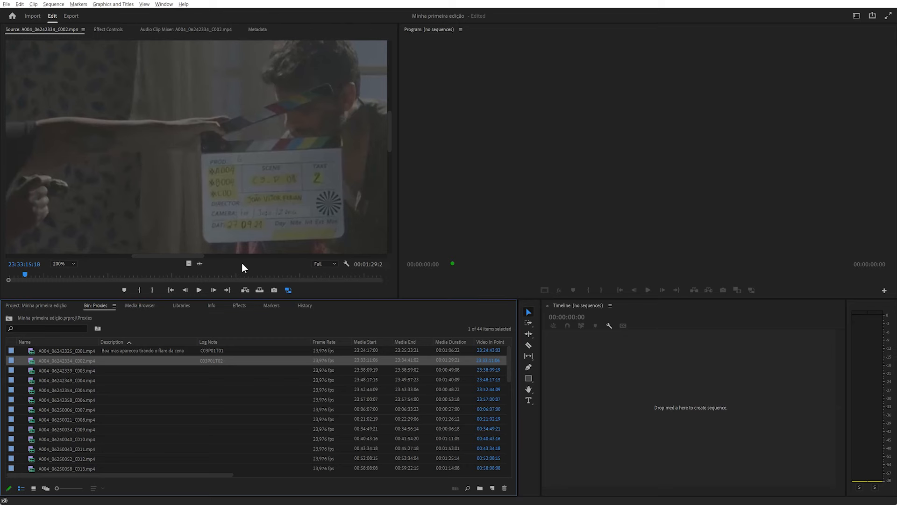
pyautogui.click(118, 360)
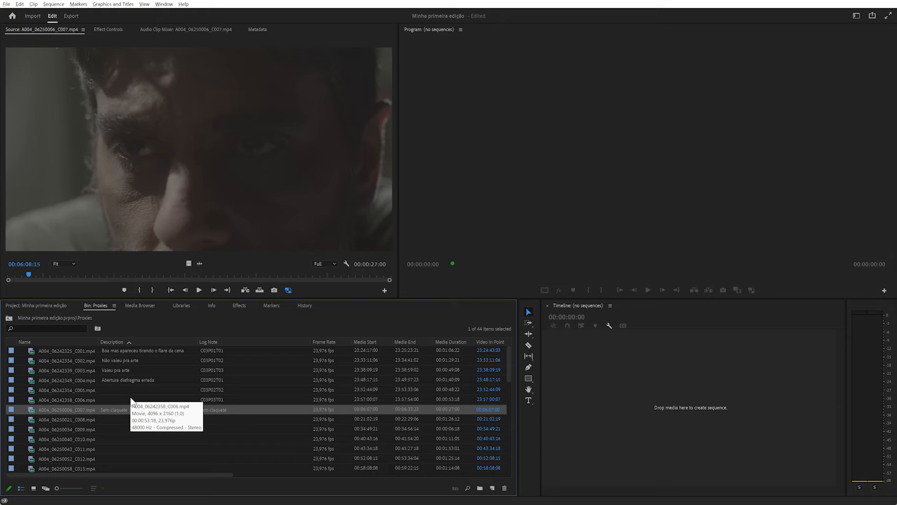
# Reopen A004_06242325_C001.mp4, zoom into its source time ruler and add a marker at the clap frame, 23:24:23:16
pyautogui.doubleClick(32, 351)
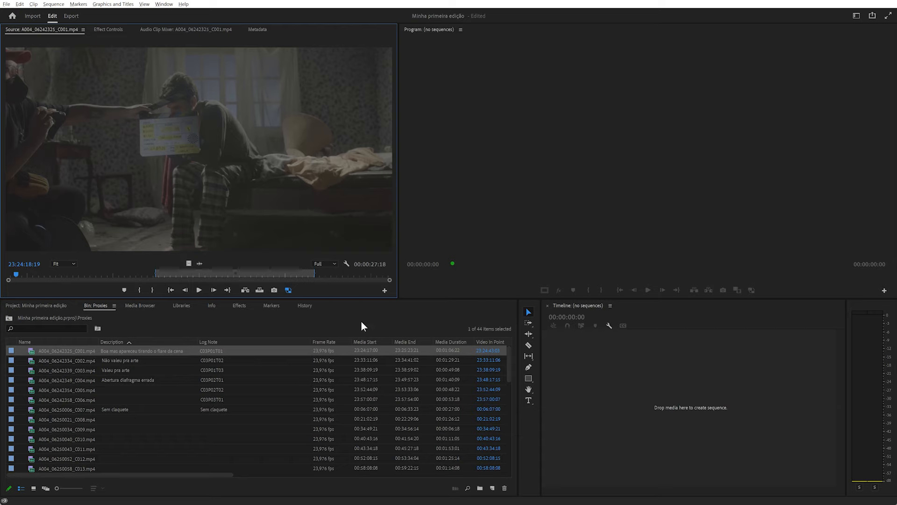
pyautogui.moveTo(389, 280); pyautogui.dragTo(176, 280)
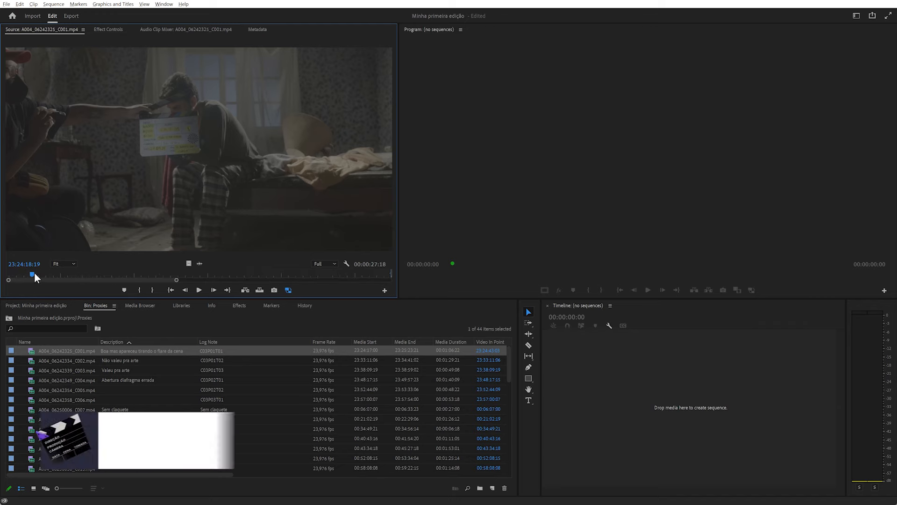
pyautogui.moveTo(35, 273); pyautogui.dragTo(102, 277)
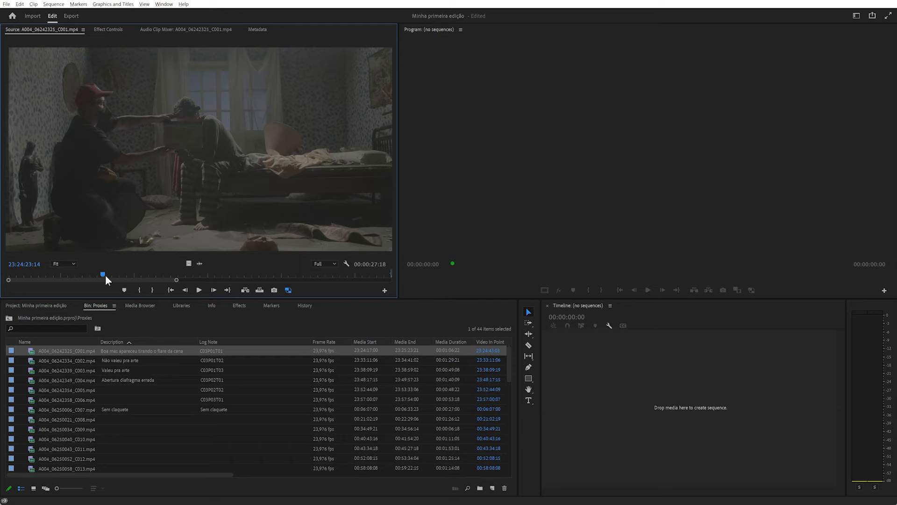
pyautogui.moveTo(103, 275); pyautogui.dragTo(106, 273)
pyautogui.press('Left')
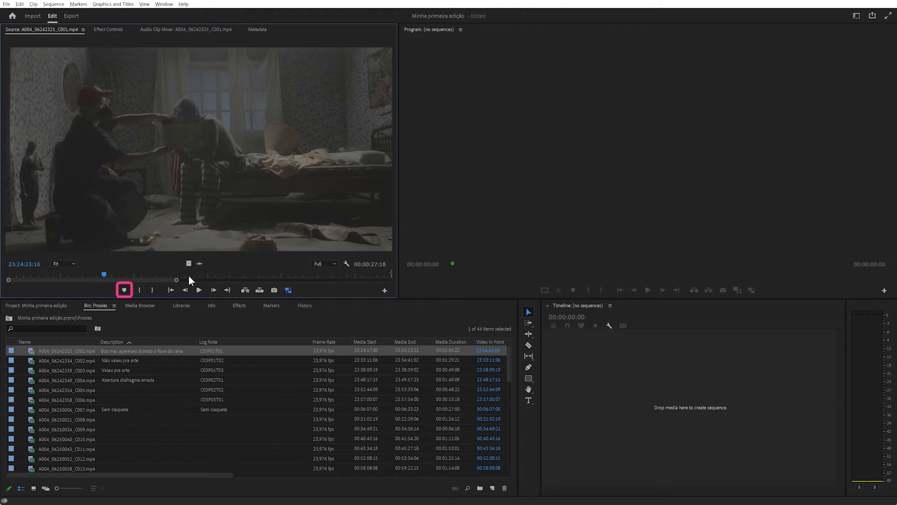
pyautogui.click(125, 290)
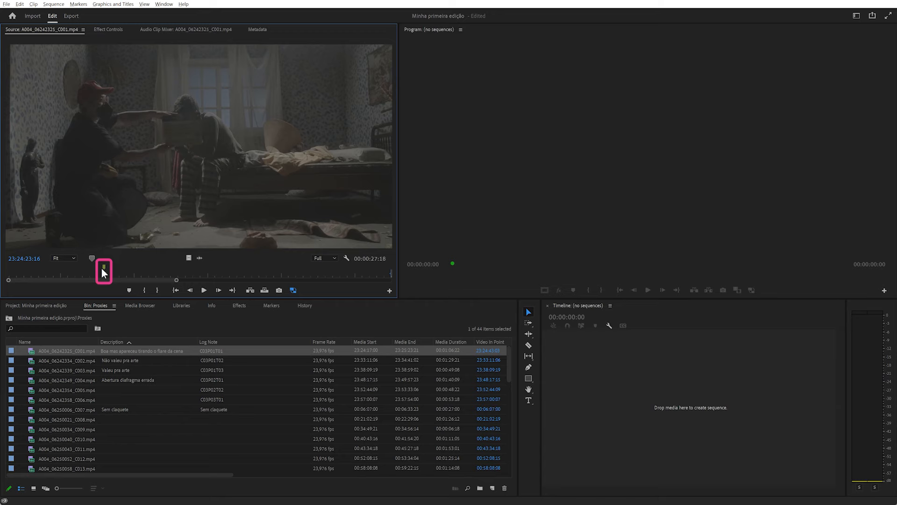
# Change the colour of the clap marker at 23:24:23:16 to red
pyautogui.doubleClick(105, 265)
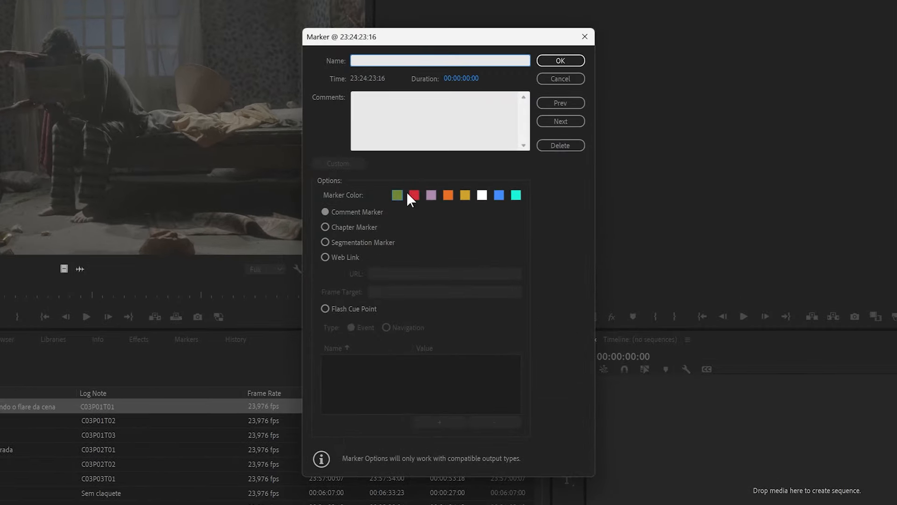
pyautogui.click(414, 194)
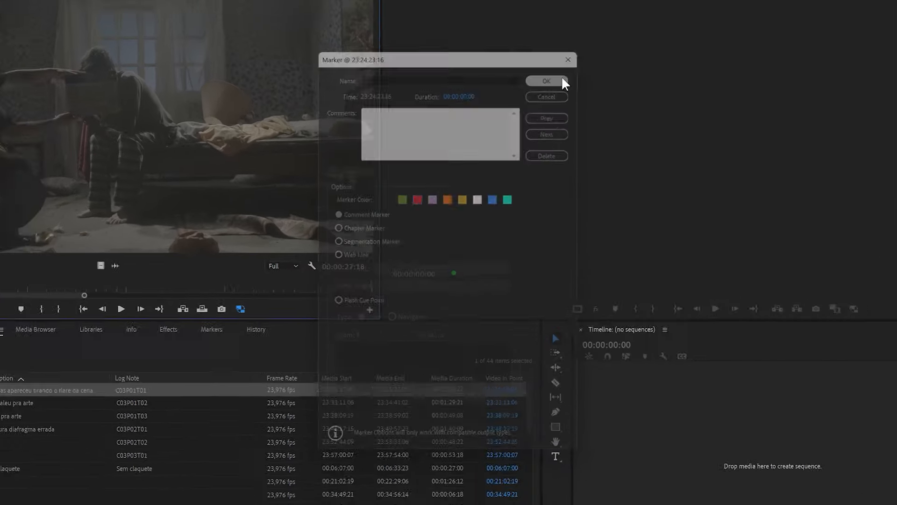
pyautogui.click(579, 61)
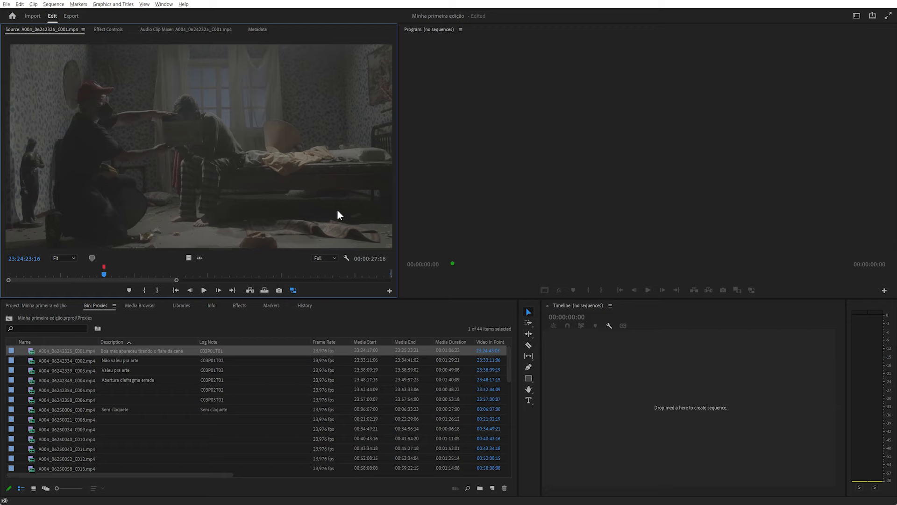
# Open A004_06242334_C002.mp4 and add a red marker at its clap frame, 23:33:19:02
pyautogui.doubleClick(32, 360)
pyautogui.click(33, 275)
pyautogui.moveTo(34, 275); pyautogui.dragTo(39, 272)
pyautogui.click(127, 290)
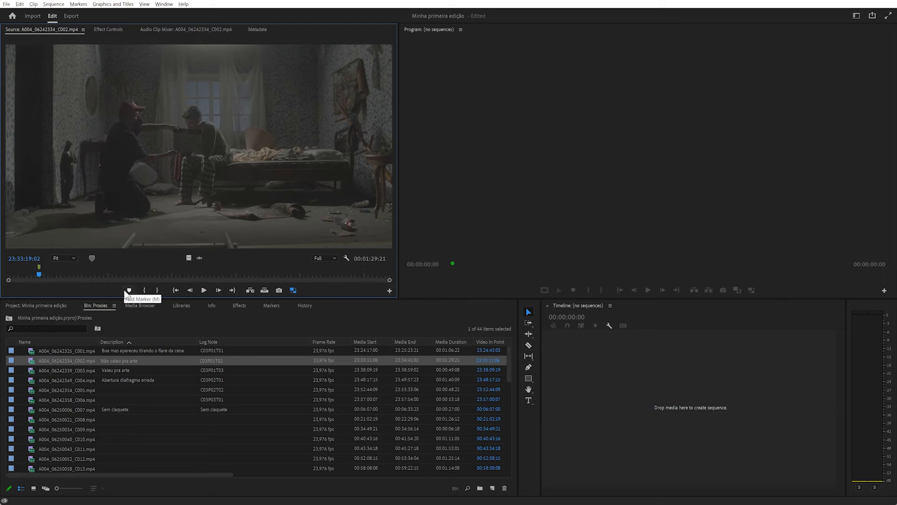
pyautogui.click(127, 290)
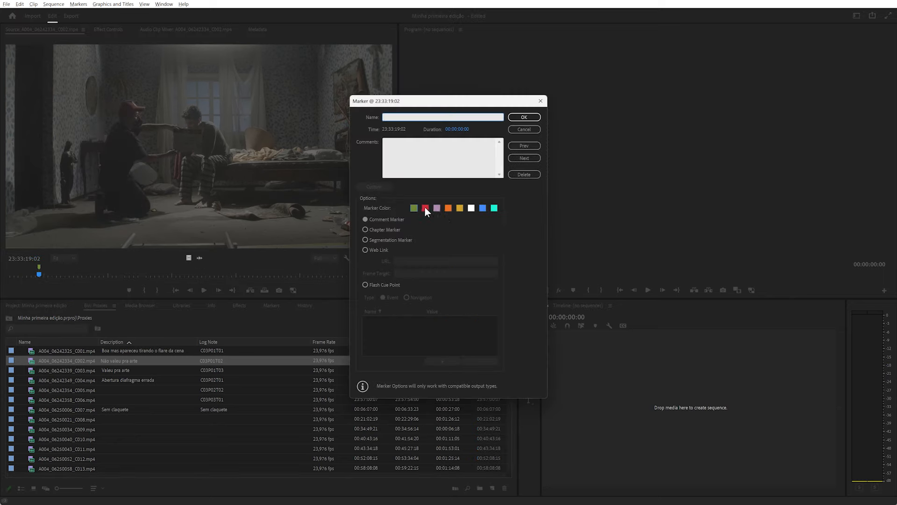
pyautogui.click(425, 208)
pyautogui.click(537, 117)
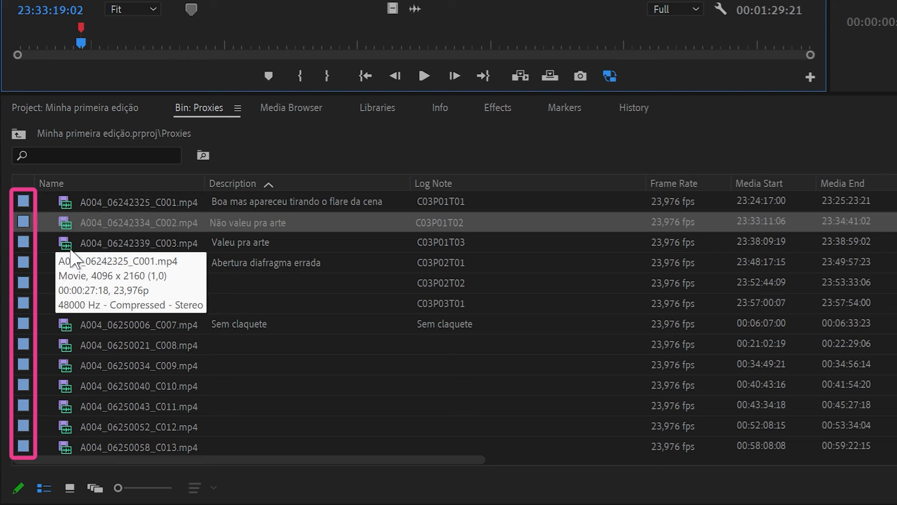
# Show the project's top-level bins as a list and compare the label colours of the Proxies and Áudio items
pyautogui.click(15, 137)
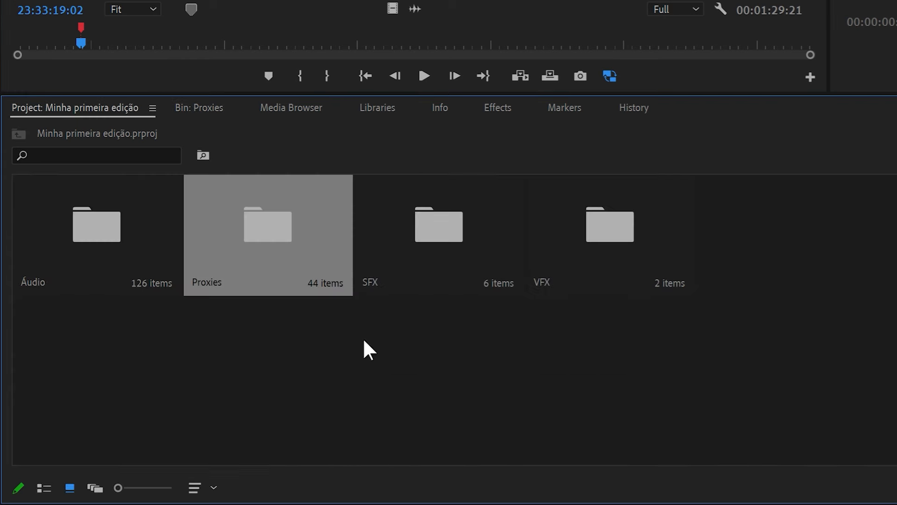
pyautogui.click(44, 488)
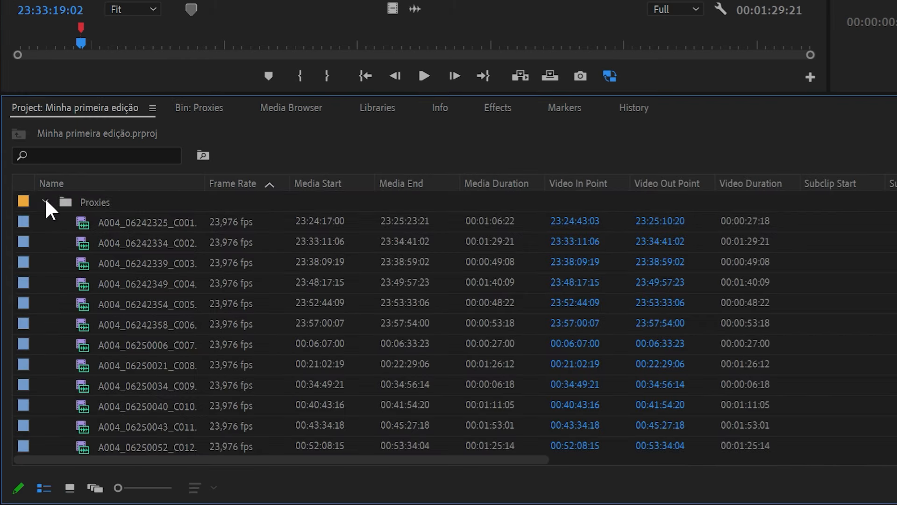
pyautogui.click(45, 200)
pyautogui.click(45, 261)
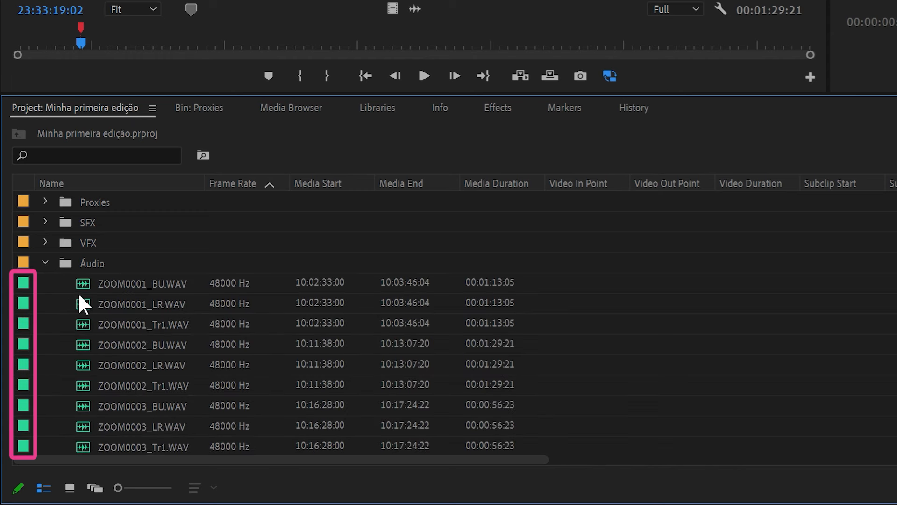
pyautogui.click(45, 201)
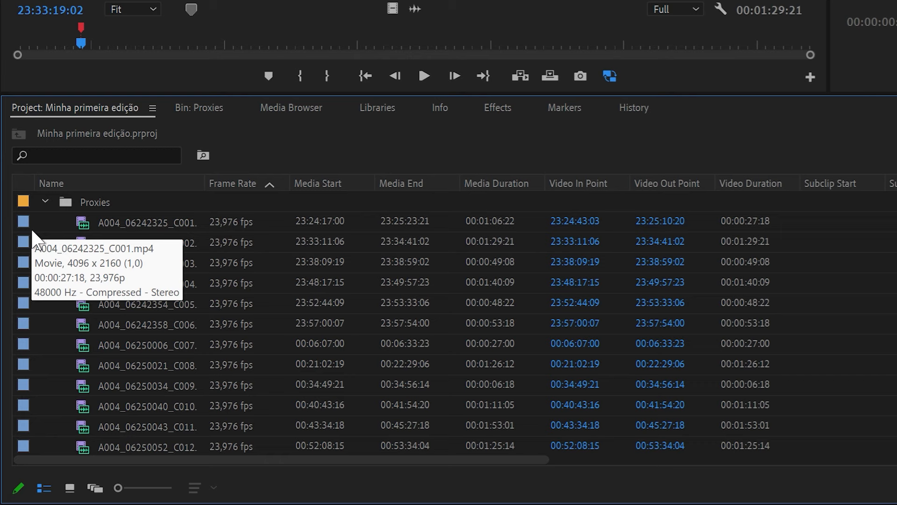
# Return to the Proxies bin and assign the Verde label colour to clip A004_06242339_C003.mp4
pyautogui.click(200, 109)
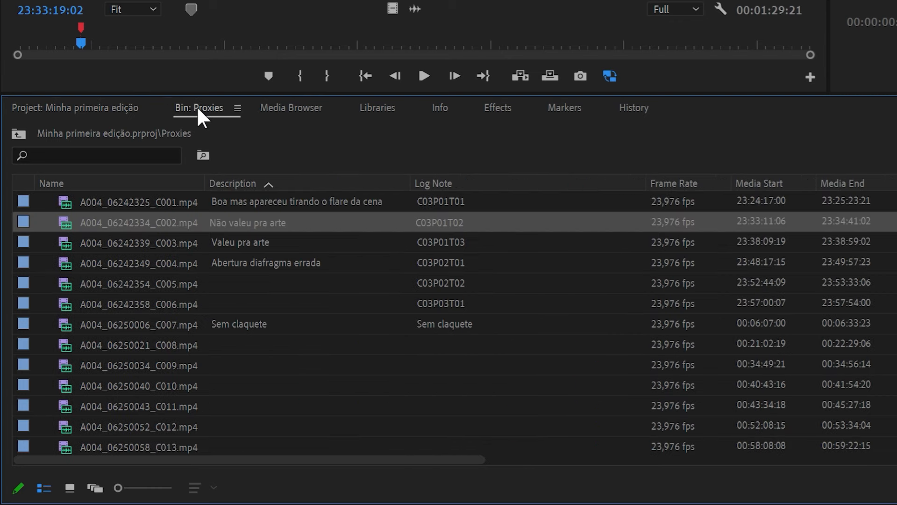
pyautogui.click(63, 200)
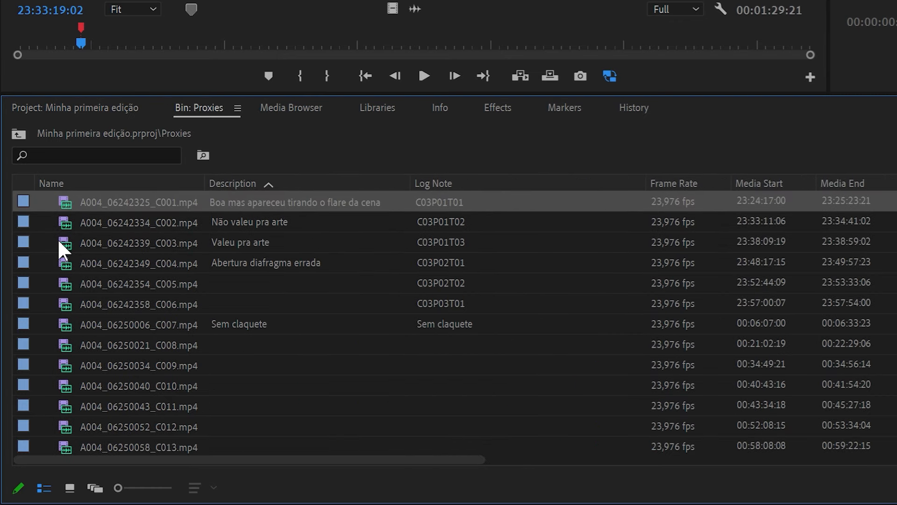
pyautogui.click(66, 244)
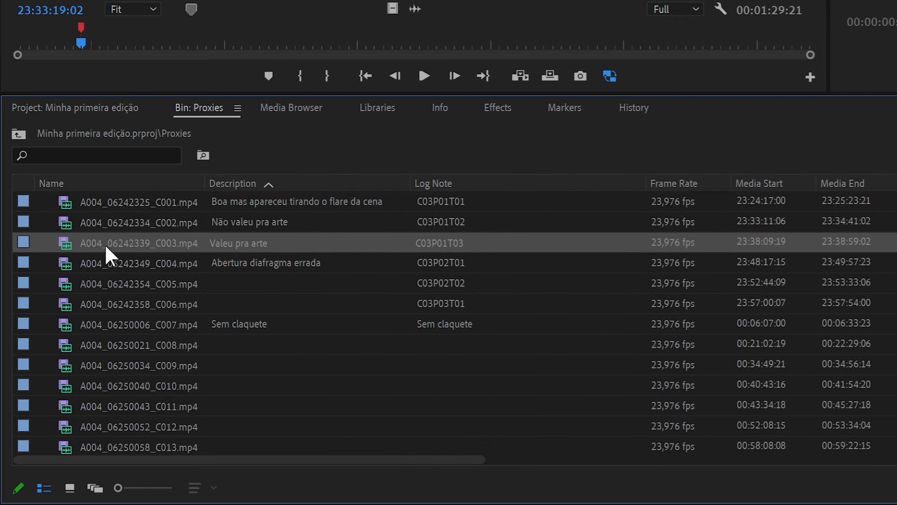
pyautogui.rightClick(63, 240)
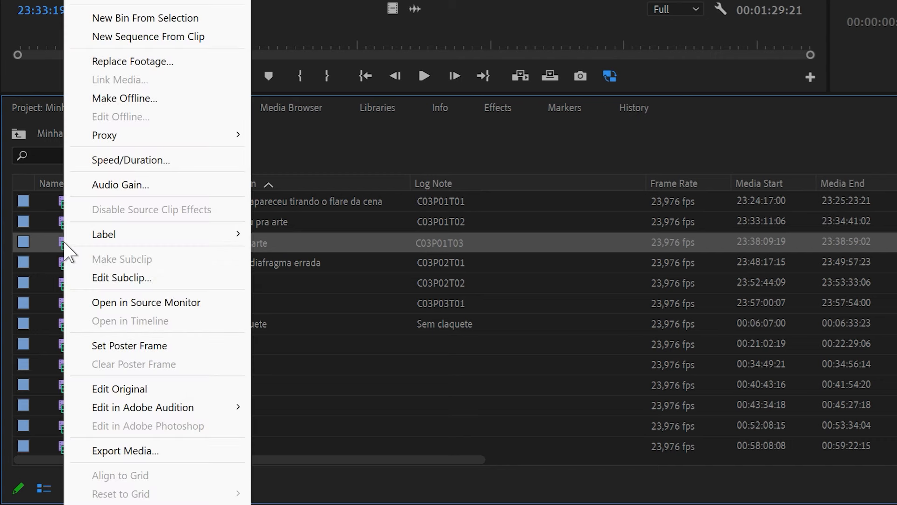
pyautogui.moveTo(131, 236)
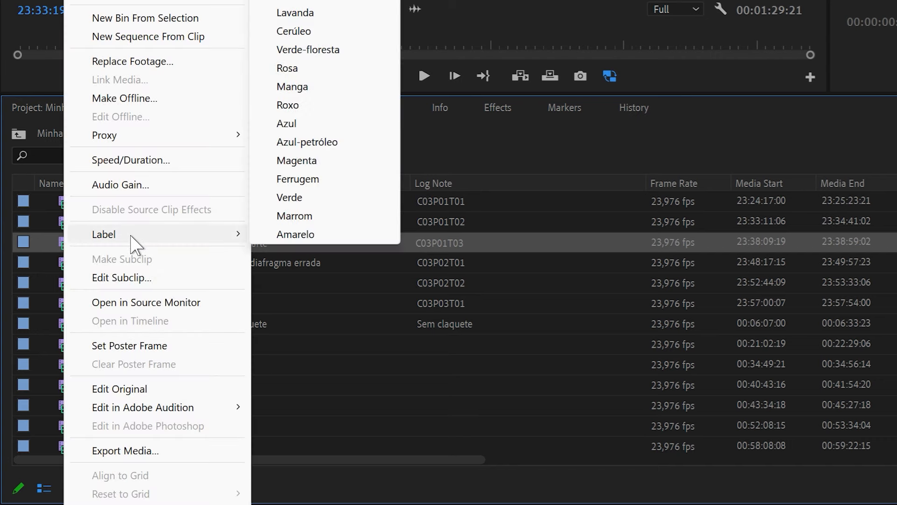
pyautogui.click(321, 197)
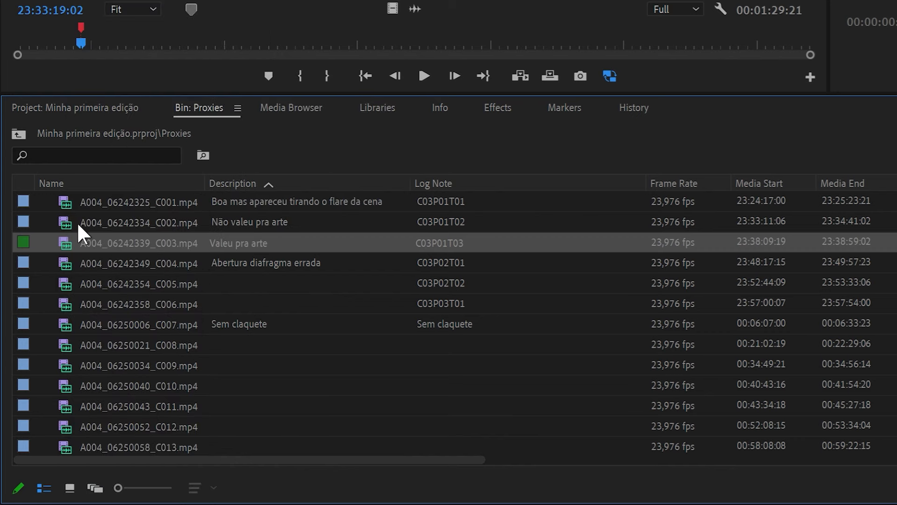
# Assign the Rosa label colour to clips A004_06242325_C001.mp4 and A004_06242334_C002.mp4 together
pyautogui.click(71, 220)
pyautogui.keyDown('shift'); pyautogui.click(67, 201); pyautogui.keyUp('shift')
pyautogui.rightClick(66, 201)
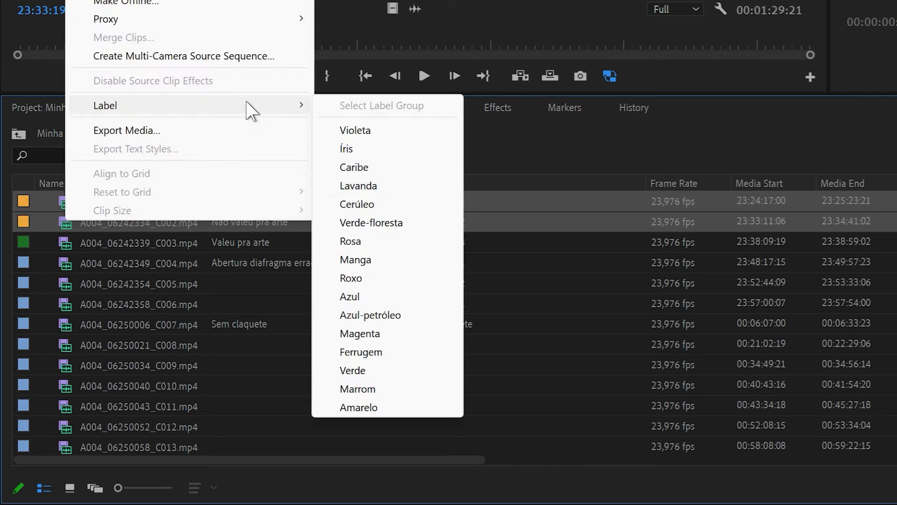
pyautogui.click(402, 243)
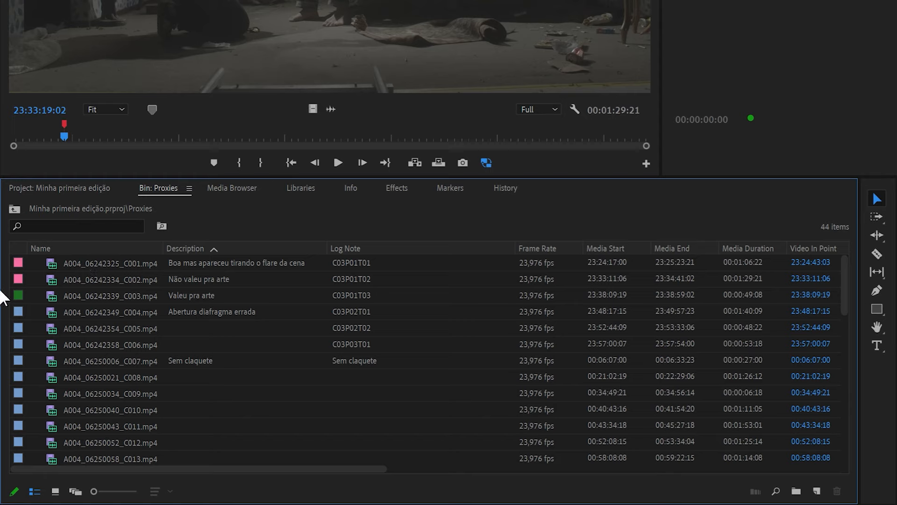
# Filter the Proxies bin by the scene code C03
pyautogui.click(65, 229)
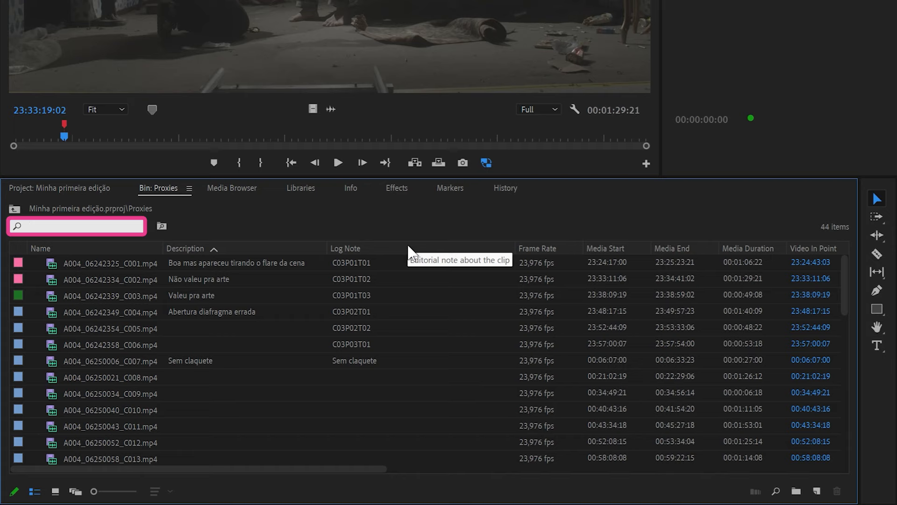
pyautogui.write('C03')
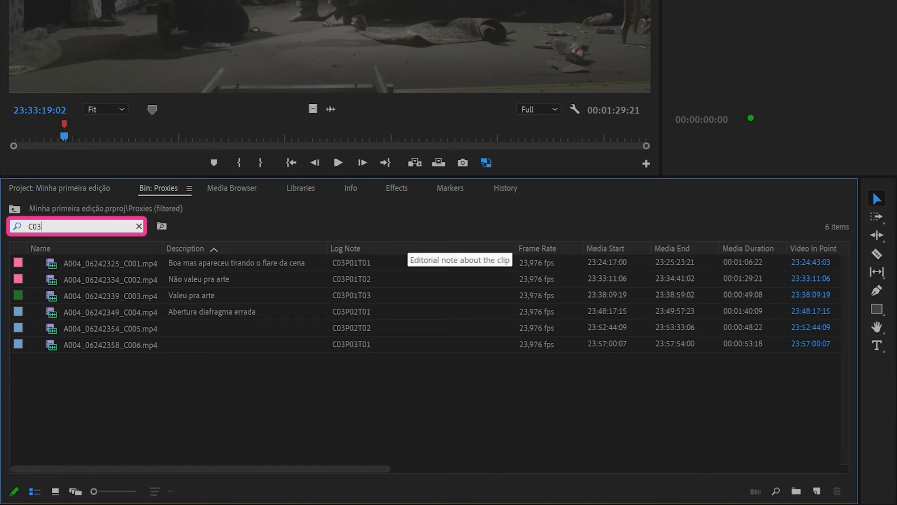
# Narrow the Proxies bin filter to scene and shot C03P02, and change it to C03P01
pyautogui.write('P02')
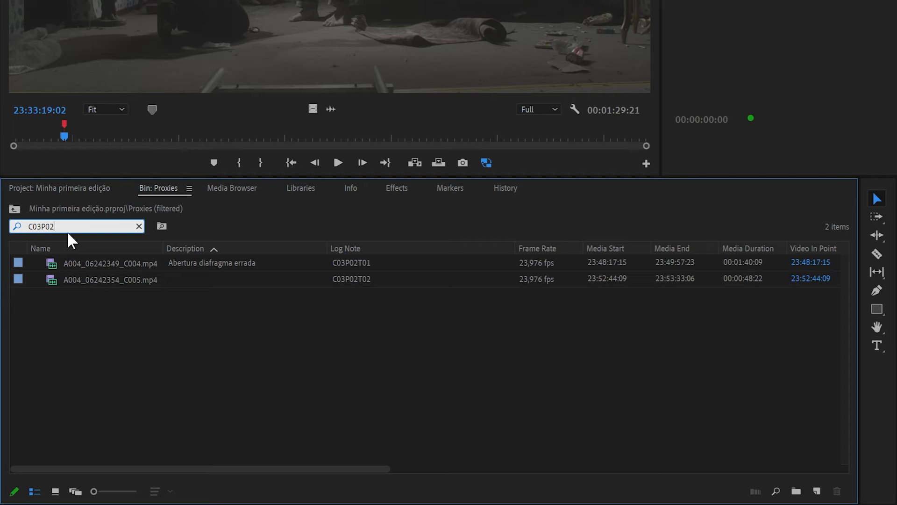
pyautogui.press('BackSpace')
pyautogui.write('1')
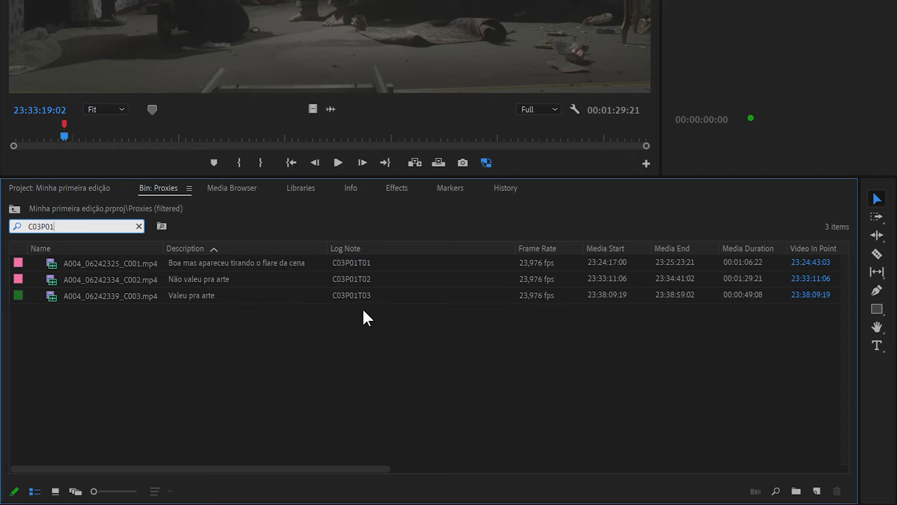
# Search the Proxies bin for the observation word "valeu" and clear the filter
pyautogui.moveTo(59, 226); pyautogui.dragTo(1, 213)
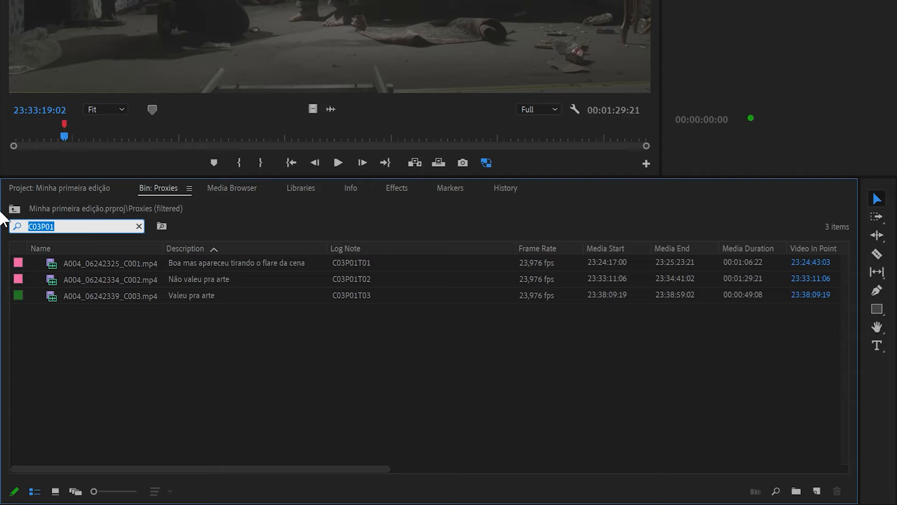
pyautogui.write('valeu')
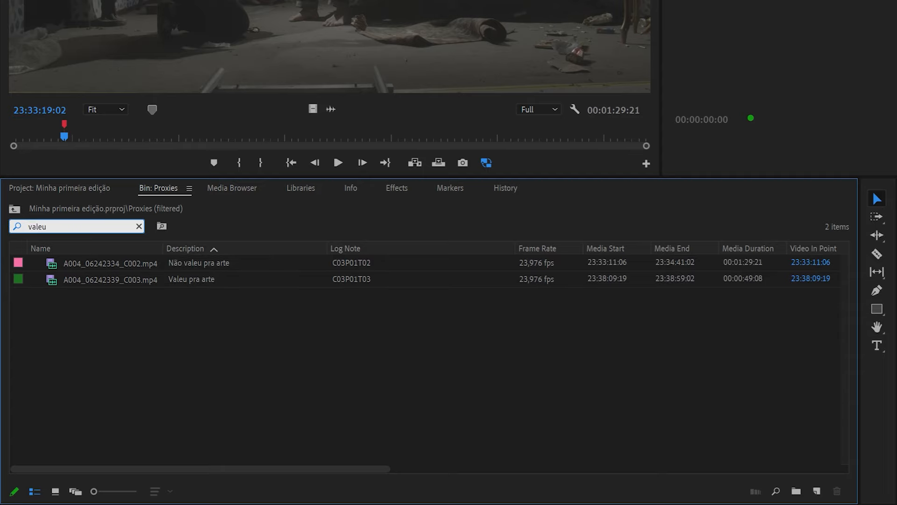
pyautogui.click(138, 226)
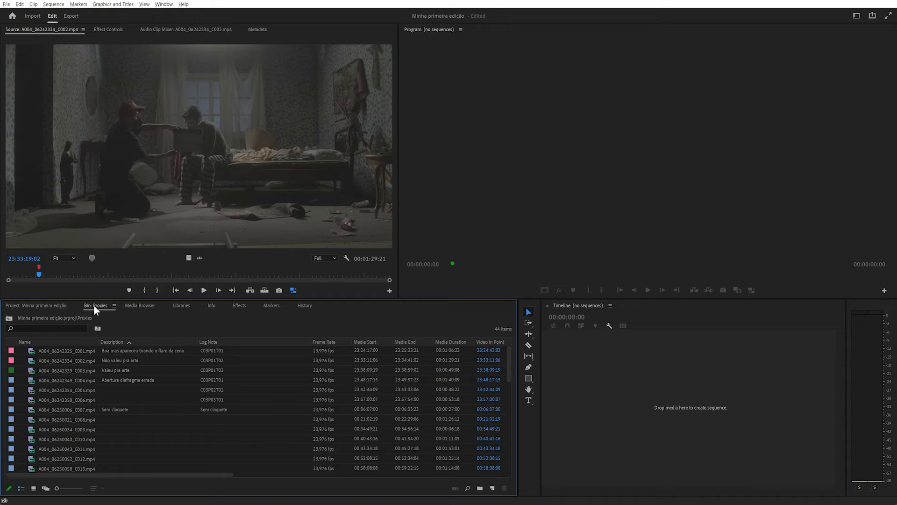
# Close the separate Proxies bin view and return to the project's top-level list with the Áudio bin collapsed
pyautogui.click(114, 305)
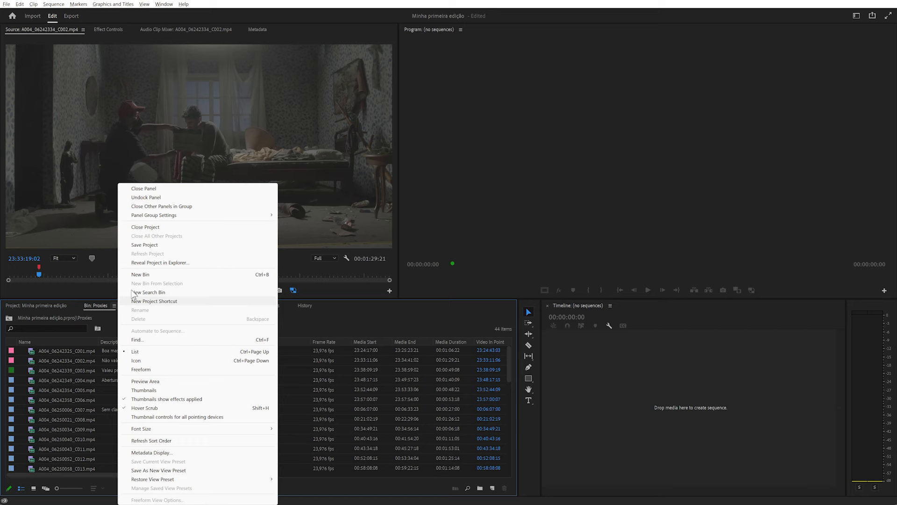
pyautogui.click(144, 188)
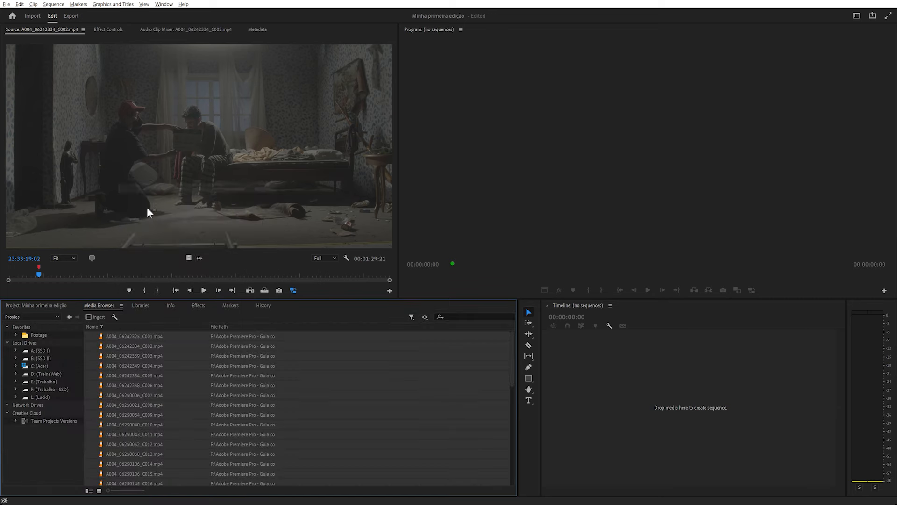
pyautogui.click(40, 306)
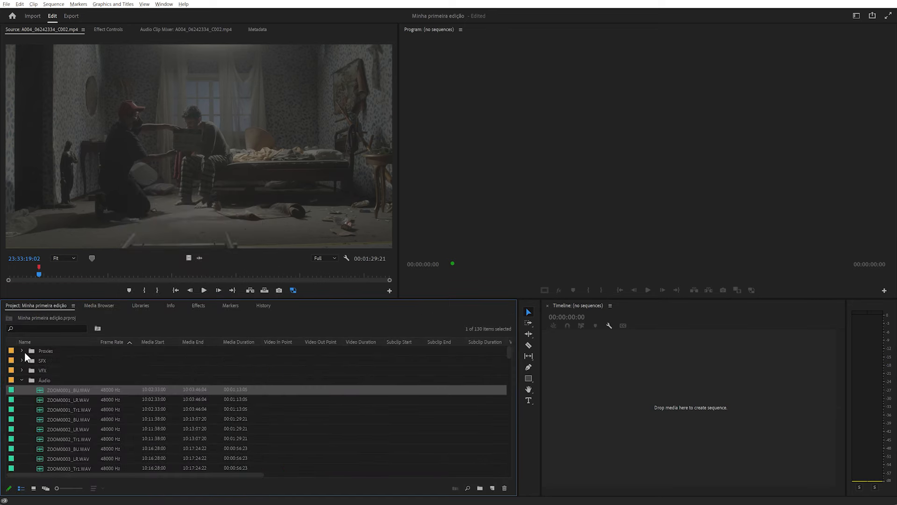
pyautogui.click(22, 379)
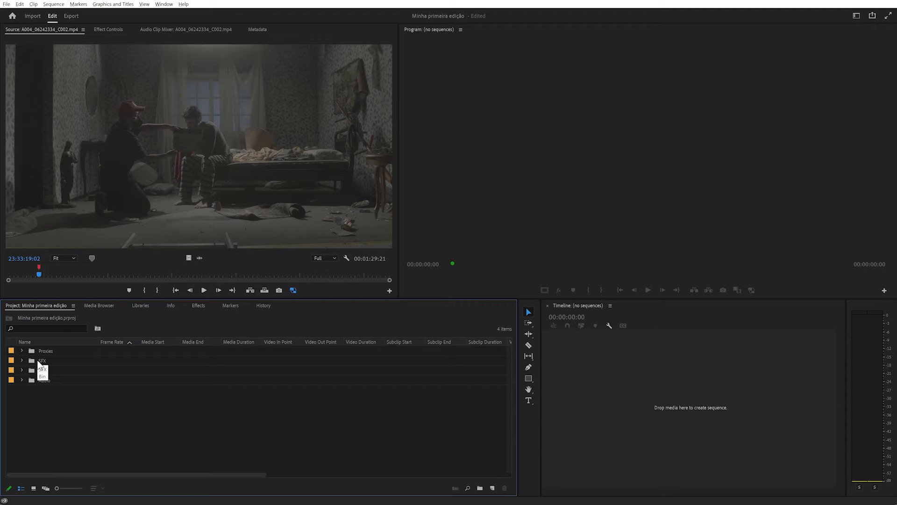
# Maximize the project list and widen its Name column so the full proxy file names fit
pyautogui.doubleClick(23, 305)
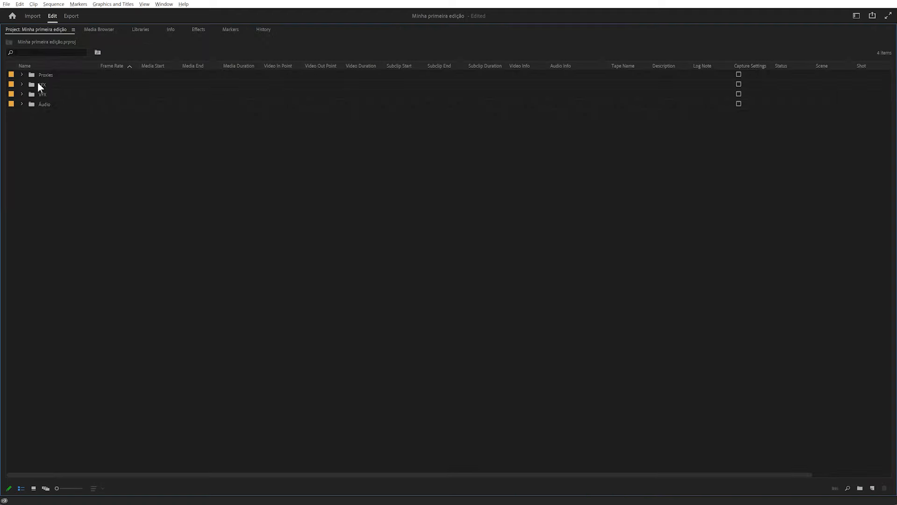
pyautogui.click(21, 74)
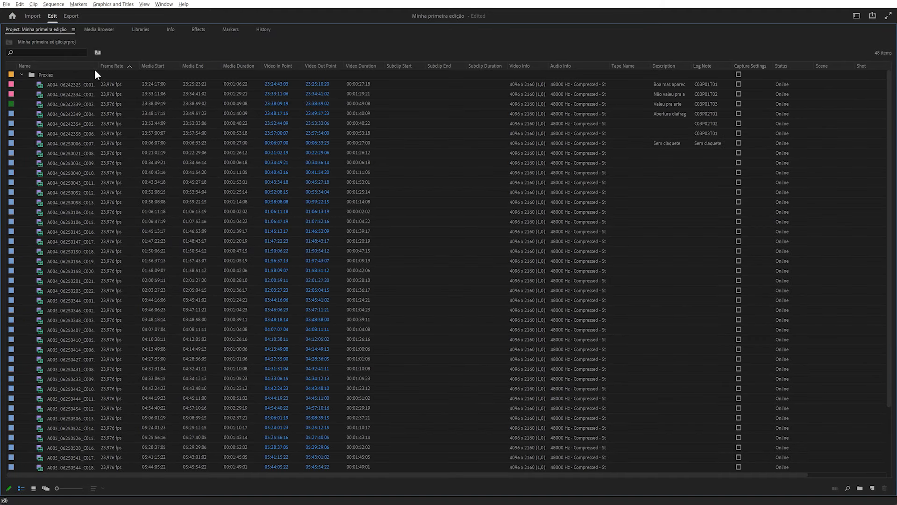
pyautogui.moveTo(94, 66); pyautogui.dragTo(168, 66)
pyautogui.click(22, 75)
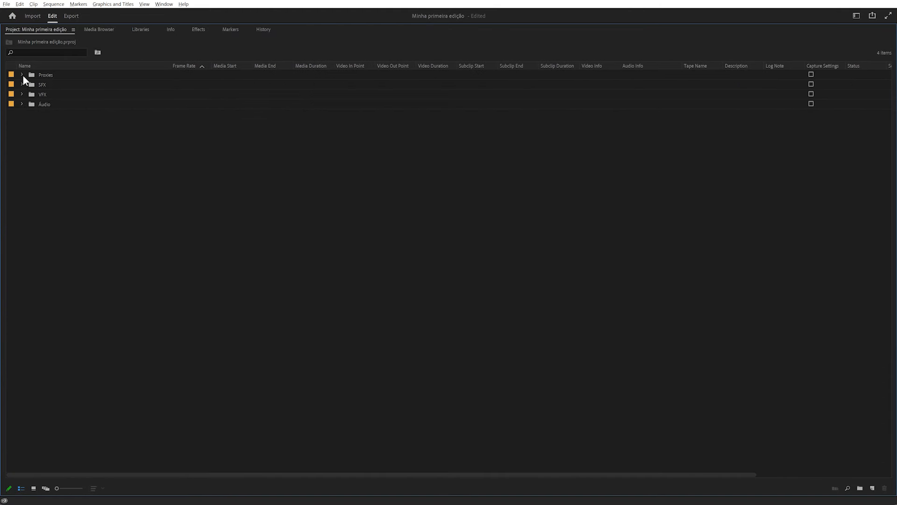
# Expand the Áudio bin to list its WAV files, leaving the Proxies bin collapsed
pyautogui.click(21, 104)
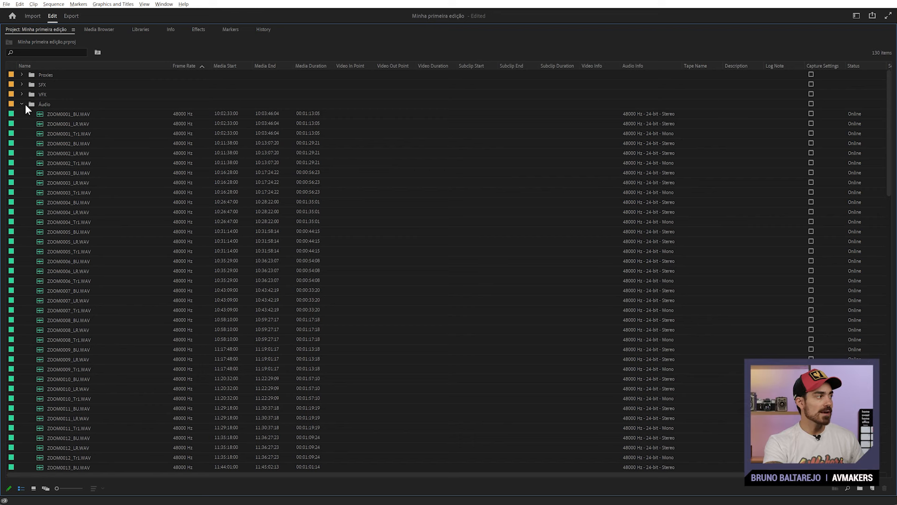
pyautogui.click(22, 74)
pyautogui.click(22, 75)
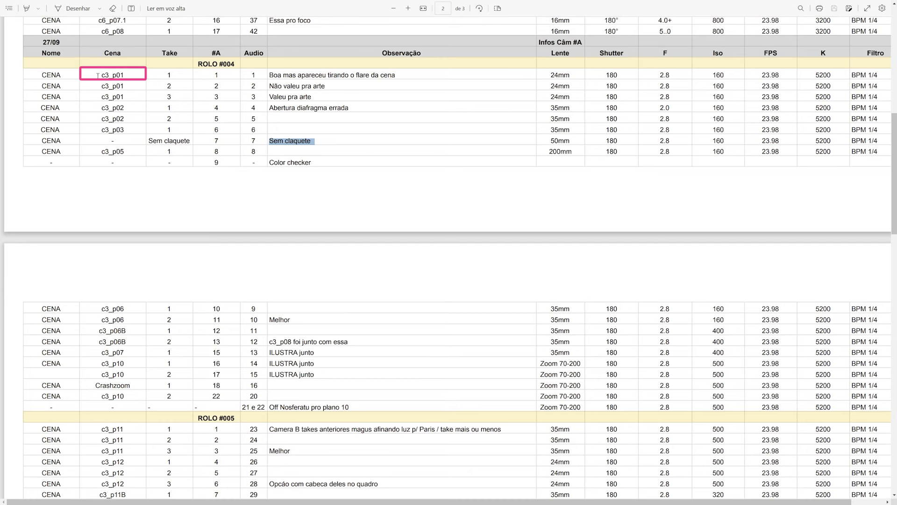
# In the PDF shooting report, compare the scene, take, camera A and audio numbers of the scene 3 entries, starting with c3_p01
pyautogui.moveTo(98, 75); pyautogui.dragTo(129, 75)
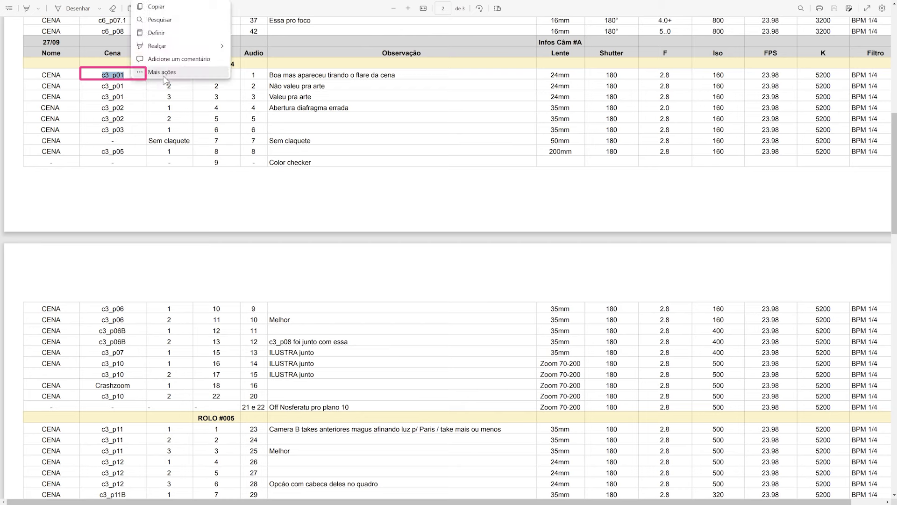
pyautogui.moveTo(249, 75); pyautogui.dragTo(256, 76)
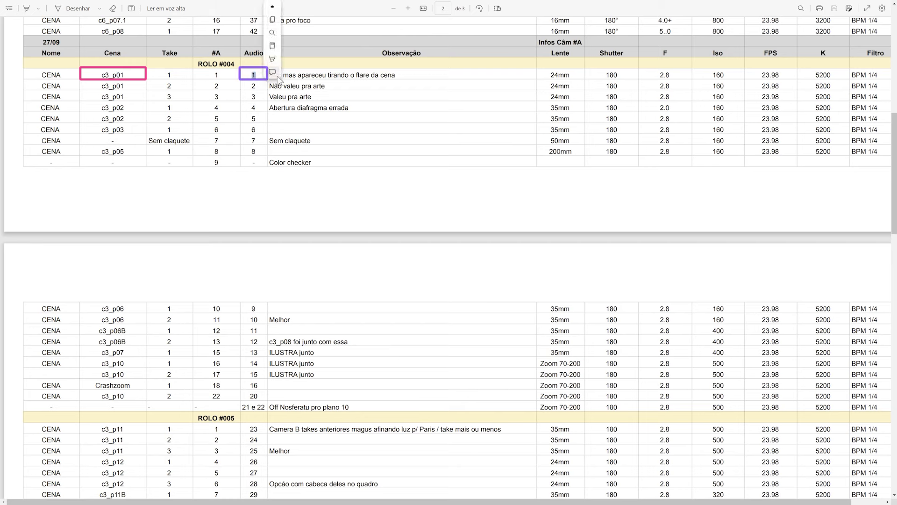
pyautogui.click(220, 86)
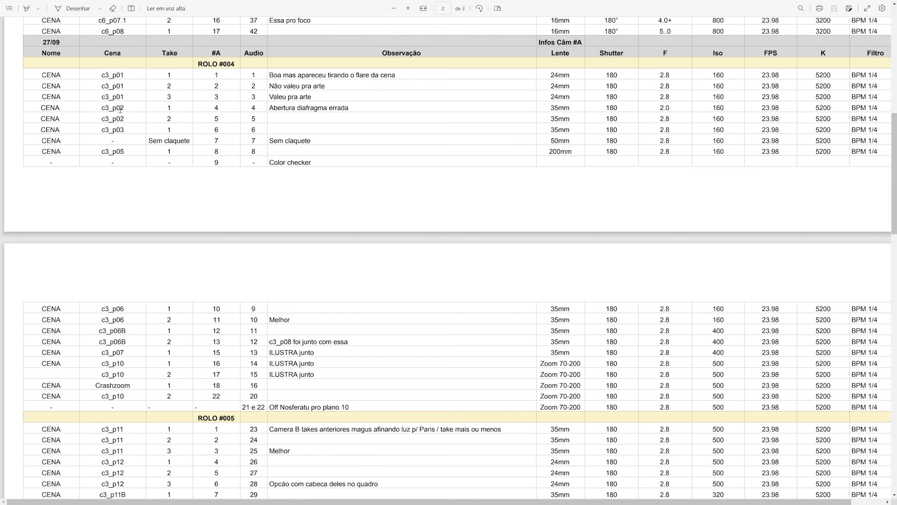
pyautogui.scroll(-3, 164, 242)
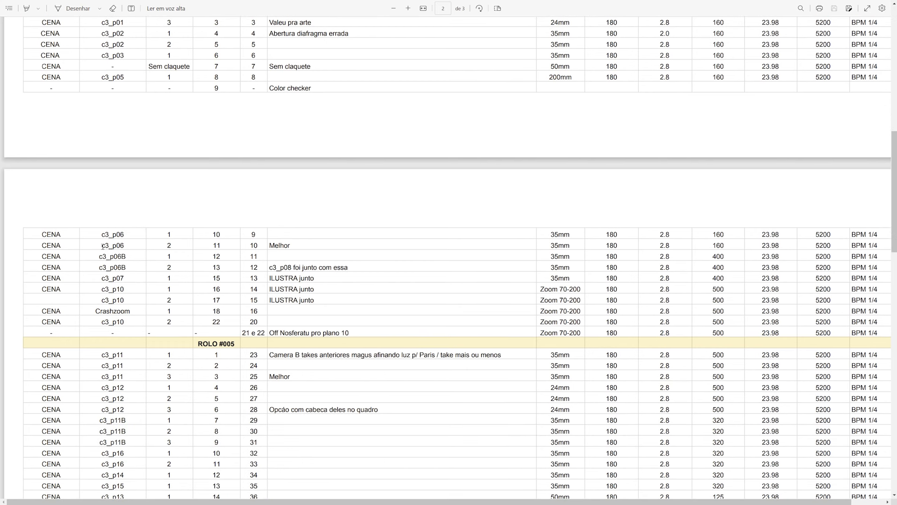
pyautogui.moveTo(103, 247); pyautogui.dragTo(173, 246)
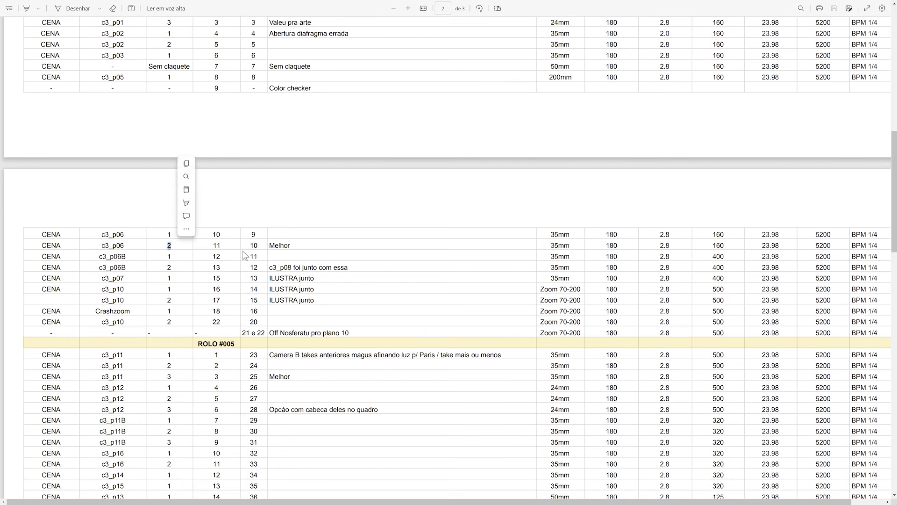
pyautogui.scroll(6, 228, 252)
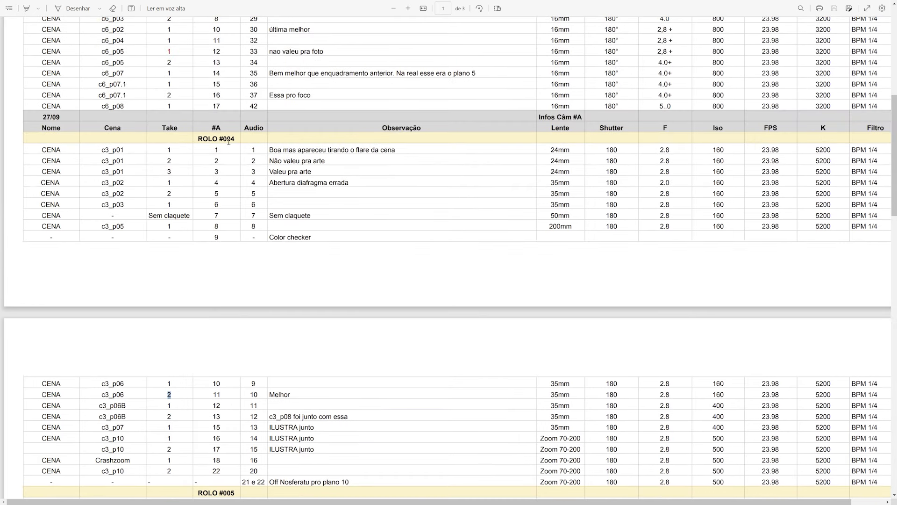
pyautogui.doubleClick(259, 131)
pyautogui.click(223, 131)
pyautogui.doubleClick(220, 129)
pyautogui.scroll(-1, 151, 144)
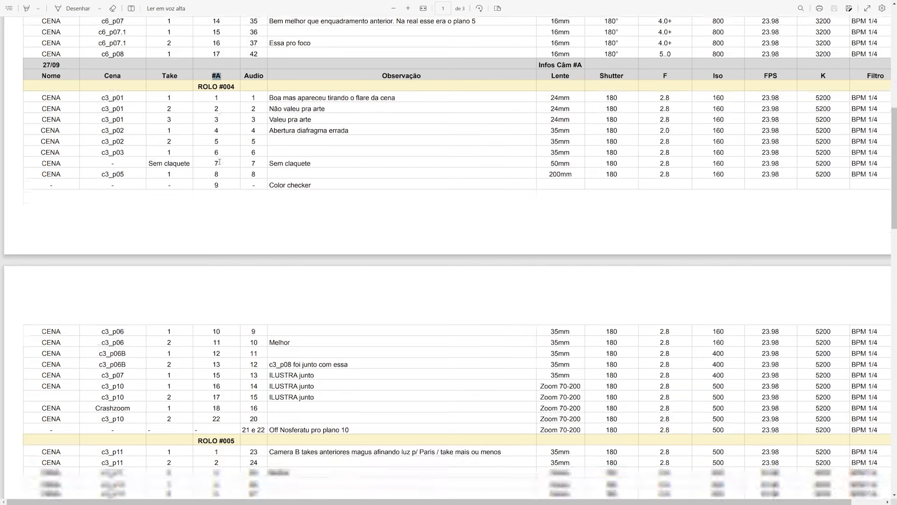
pyautogui.scroll(1, 150, 143)
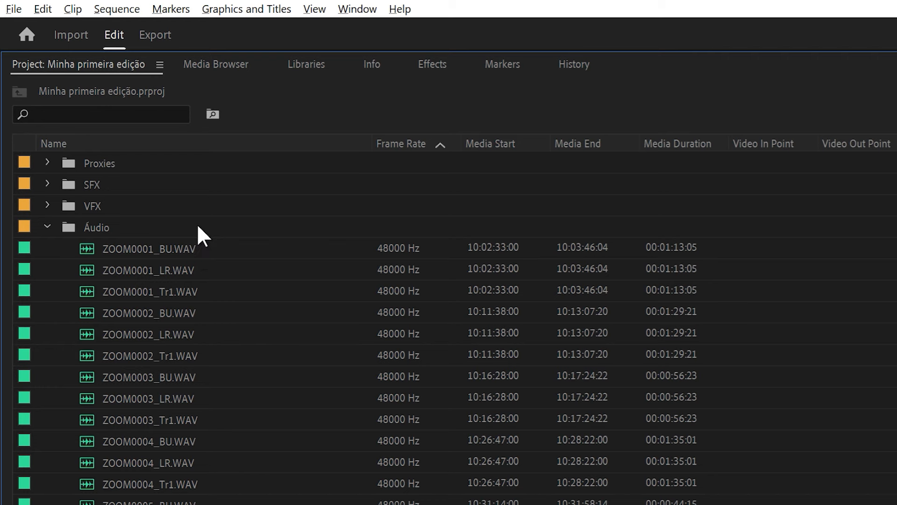
# Locate the first proxy clip, A004_06242325_C001.mp4, in the Proxies bin and collapse the bin
pyautogui.click(47, 163)
pyautogui.click(134, 184)
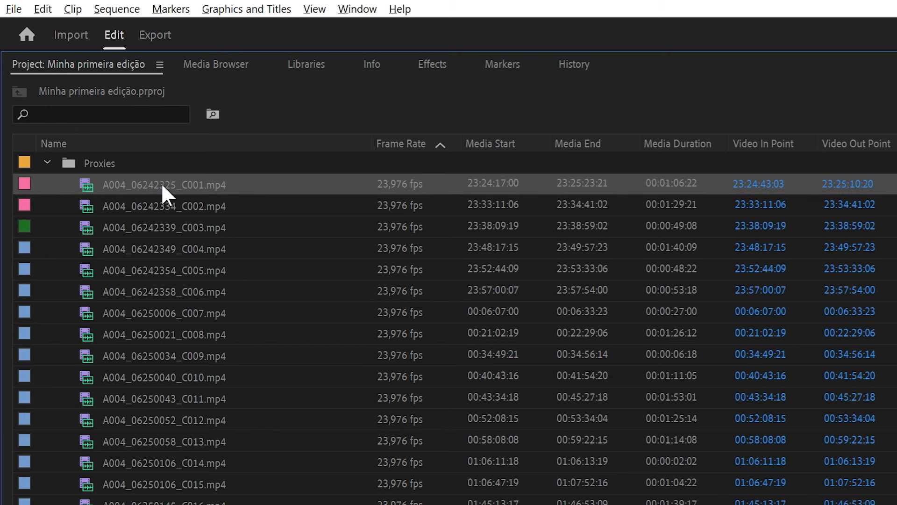
pyautogui.click(47, 162)
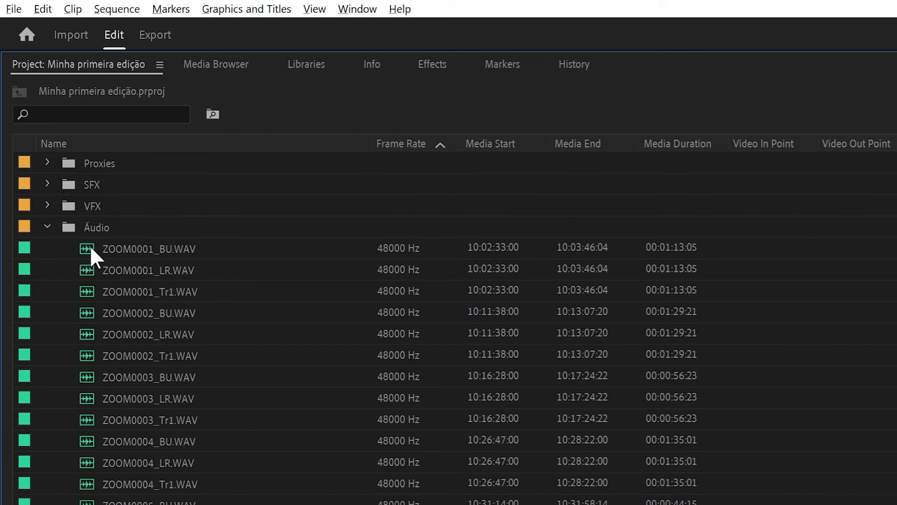
# Merge the three ZOOM0001 audio files with A004_06242325_C001.mp4 as C03P01T01, synchronized by Audio on track channel 1, with Remove Audio From AV Clip enabled
pyautogui.click(88, 245)
pyautogui.keyDown('ctrl'); pyautogui.click(178, 267); pyautogui.keyUp('ctrl')
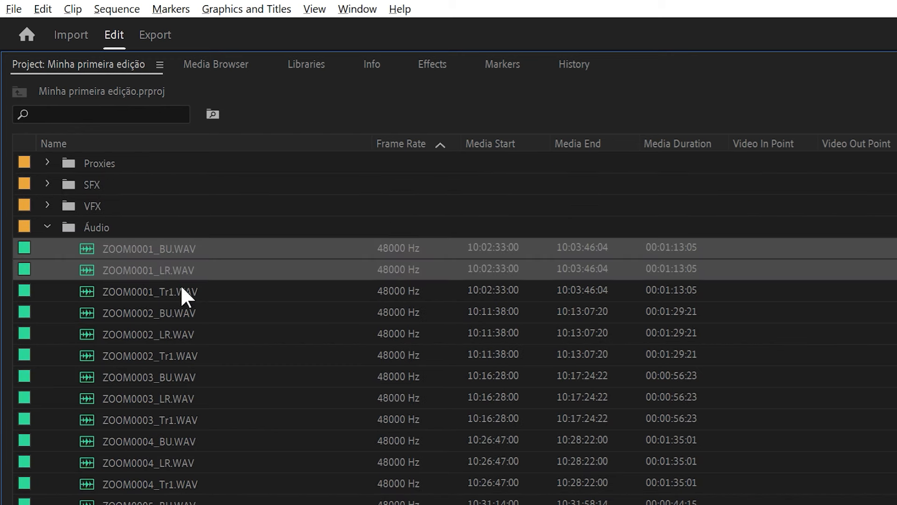
pyautogui.keyDown('ctrl'); pyautogui.click(117, 289); pyautogui.keyUp('ctrl')
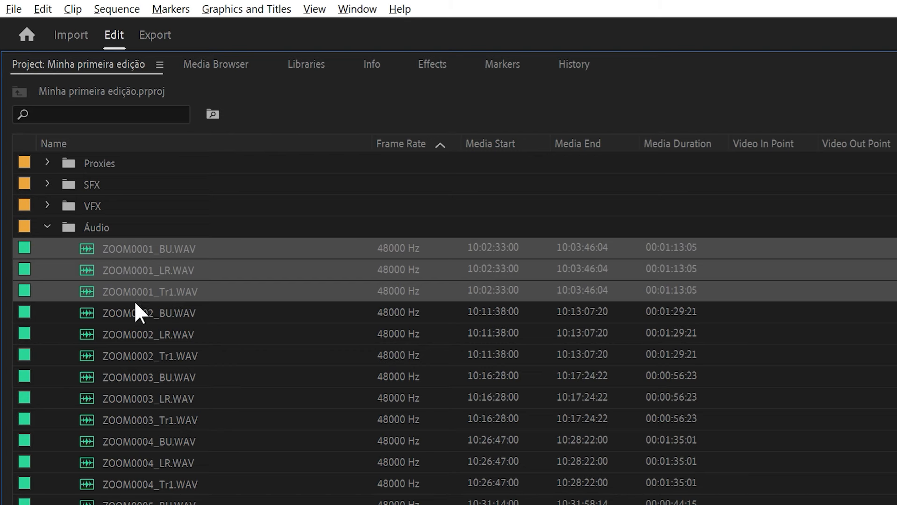
pyautogui.click(45, 163)
pyautogui.click(112, 184)
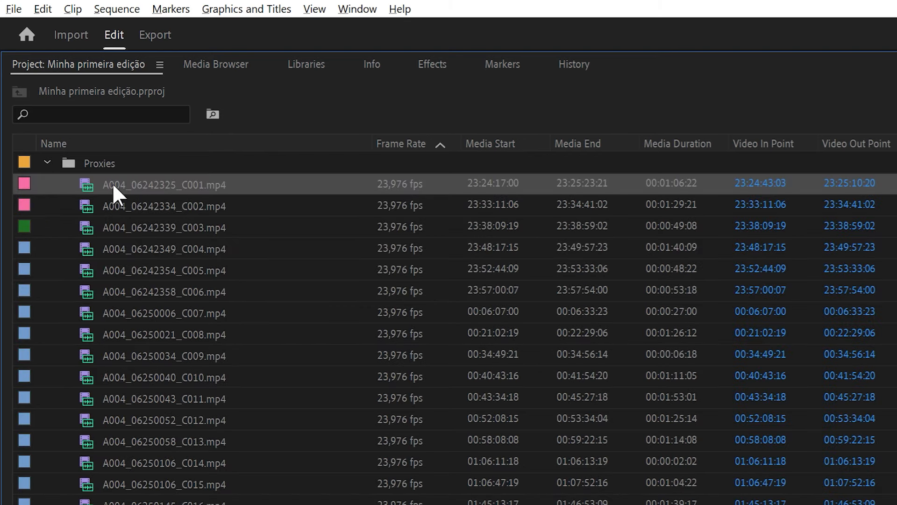
pyautogui.scroll(-5, 195, 388)
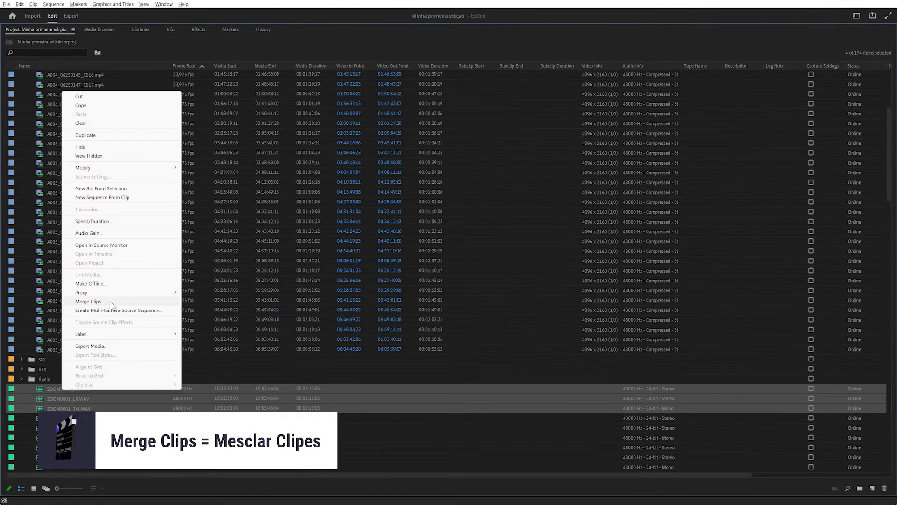
pyautogui.click(89, 301)
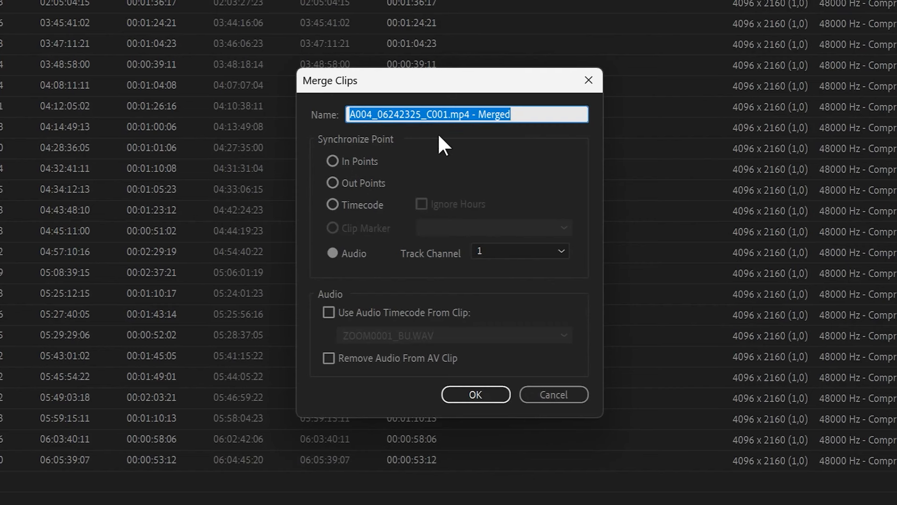
pyautogui.write('C')
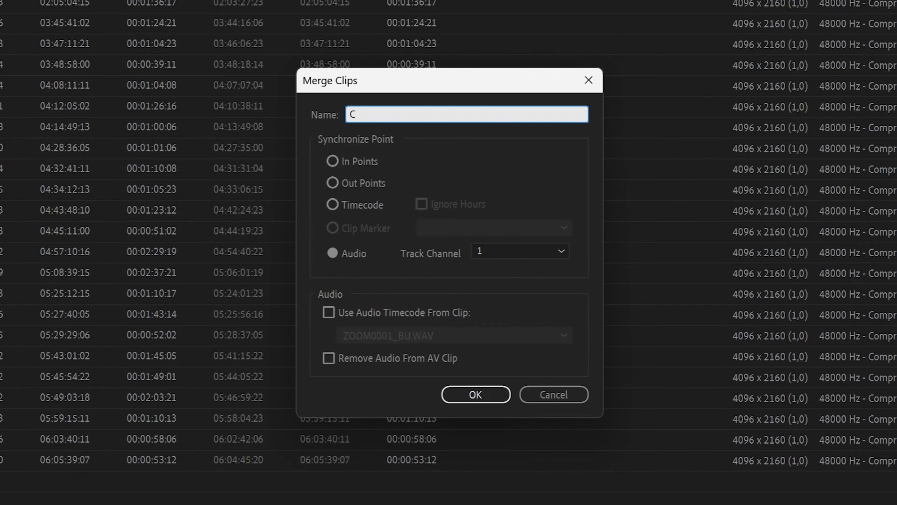
pyautogui.write('03P01T01')
pyautogui.click(369, 361)
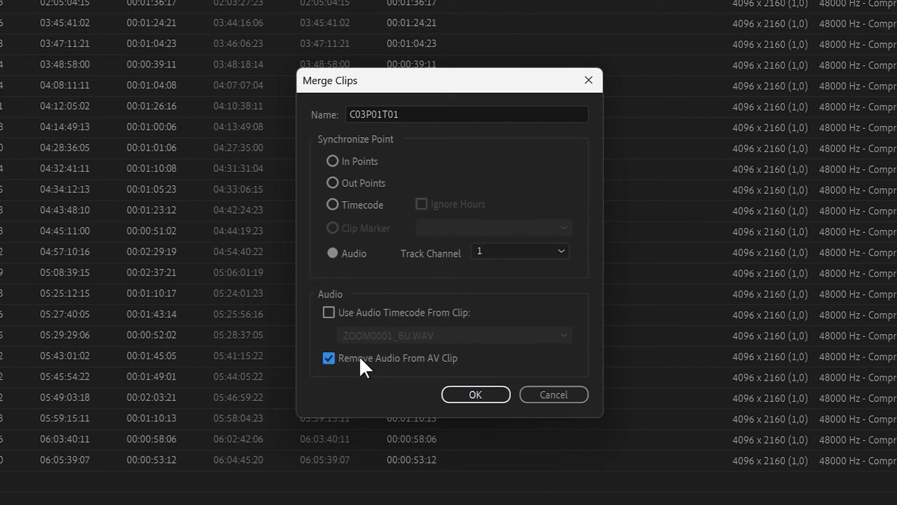
pyautogui.click(467, 394)
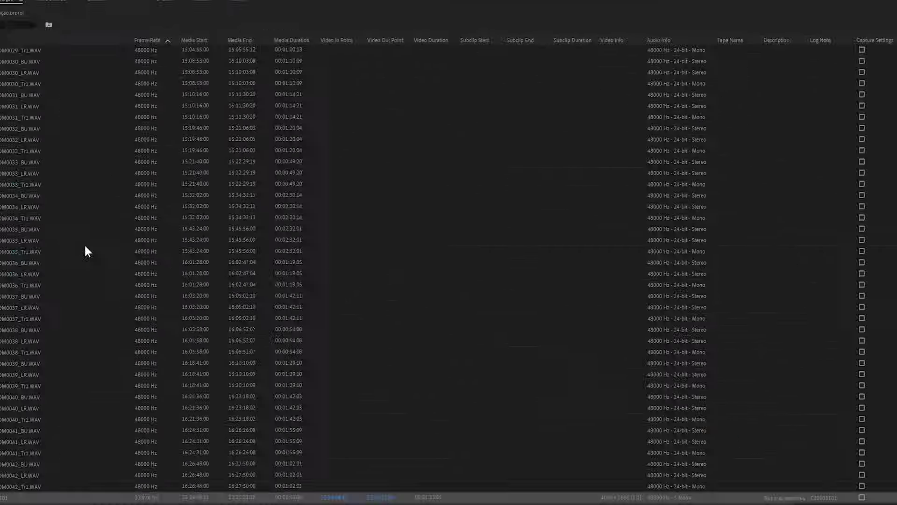
# Return to the start of the project list and collapse the Proxies bin
pyautogui.scroll(5, 79, 189)
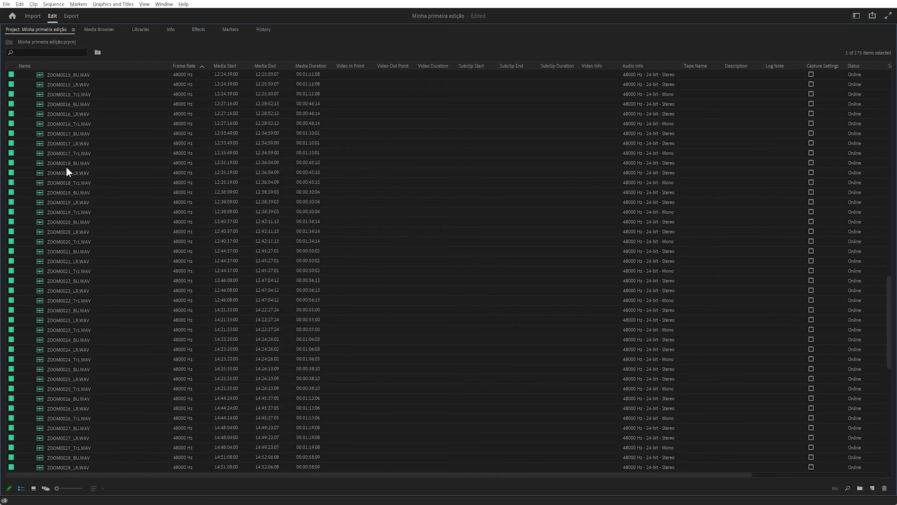
pyautogui.scroll(5, 66, 168)
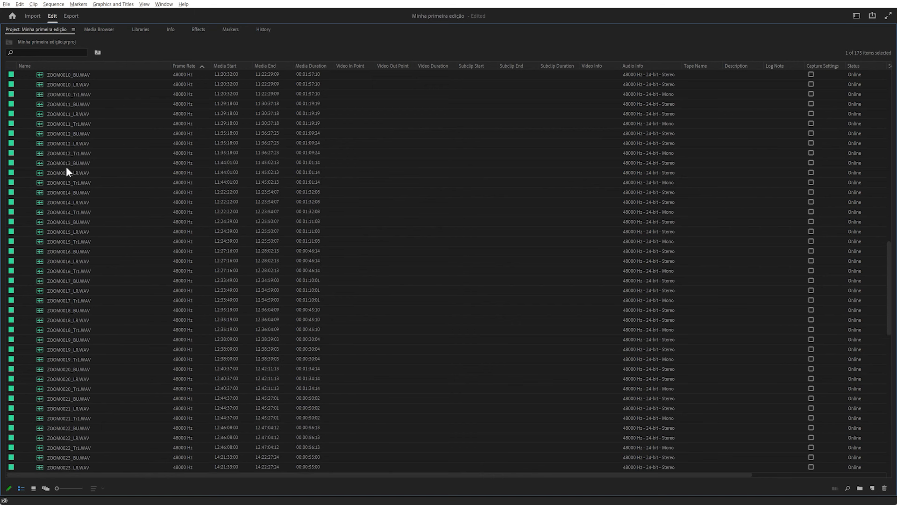
pyautogui.moveTo(889, 310); pyautogui.dragTo(888, 144)
pyautogui.click(21, 74)
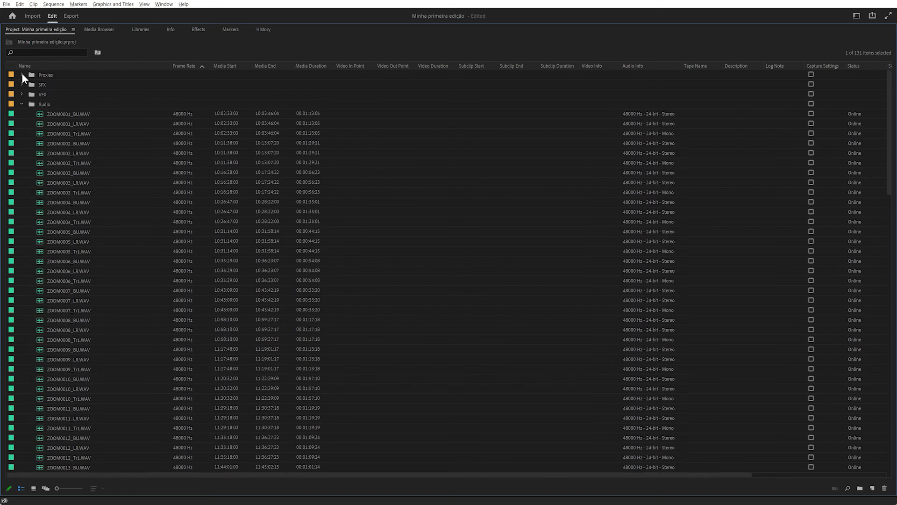
# Collapse the Áudio bin and move the merged clip C03P01T01 into a new project bin named Mesclados
pyautogui.click(22, 103)
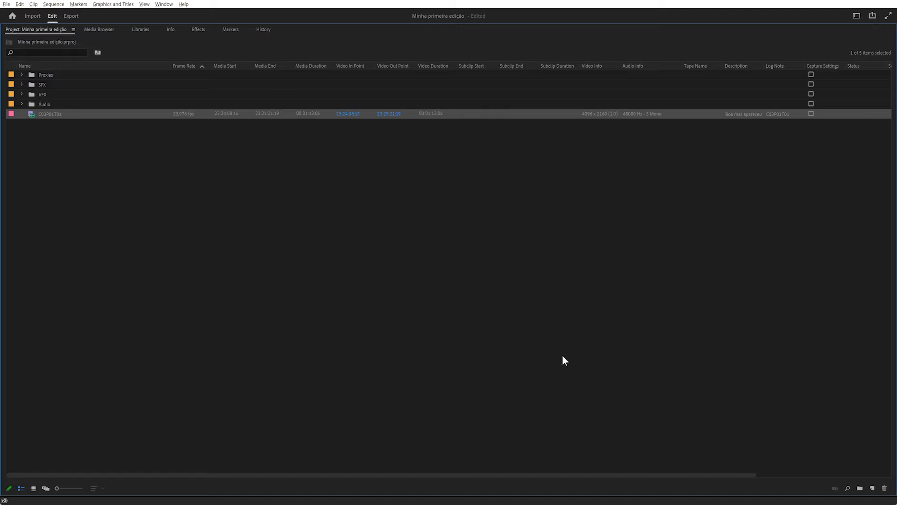
pyautogui.doubleClick(13, 29)
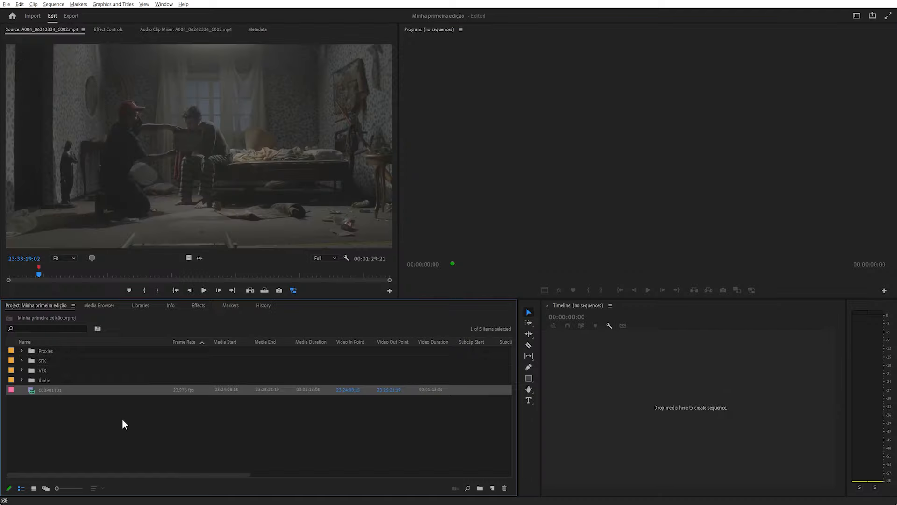
pyautogui.click(480, 487)
pyautogui.write('Mesclados')
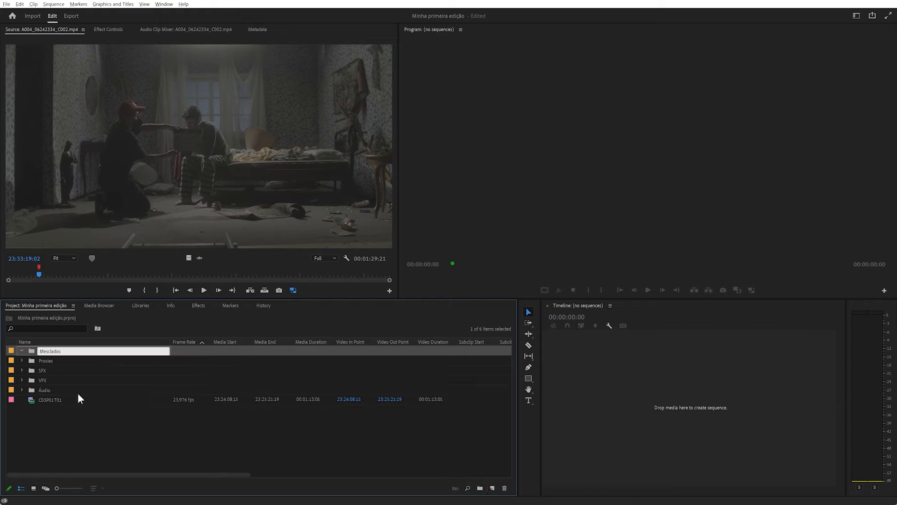
pyautogui.press('Return')
pyautogui.moveTo(29, 398); pyautogui.dragTo(38, 360)
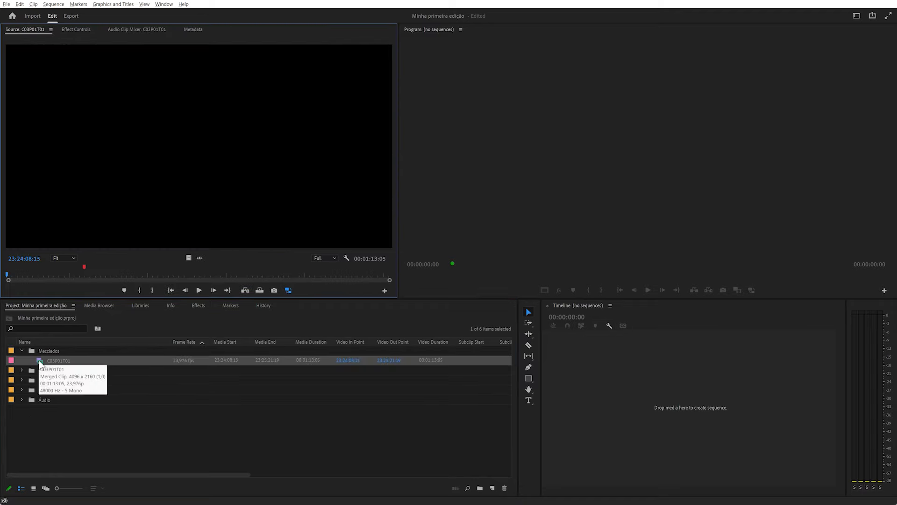
# Play the merged clip C03P01T01 from about 23:24:57:20 in the maximized Source monitor to check its synchronization, and restore the panel layout
pyautogui.moveTo(7, 275); pyautogui.dragTo(264, 275)
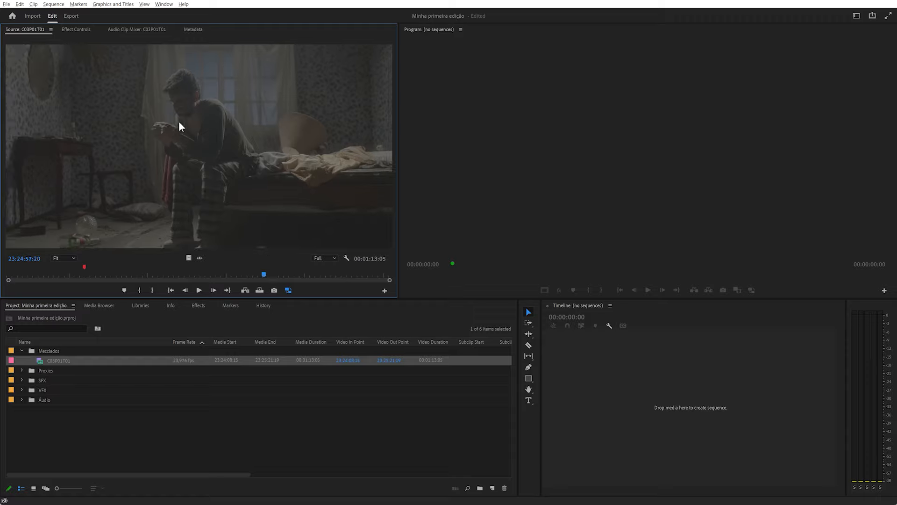
pyautogui.doubleClick(12, 29)
pyautogui.press('space')
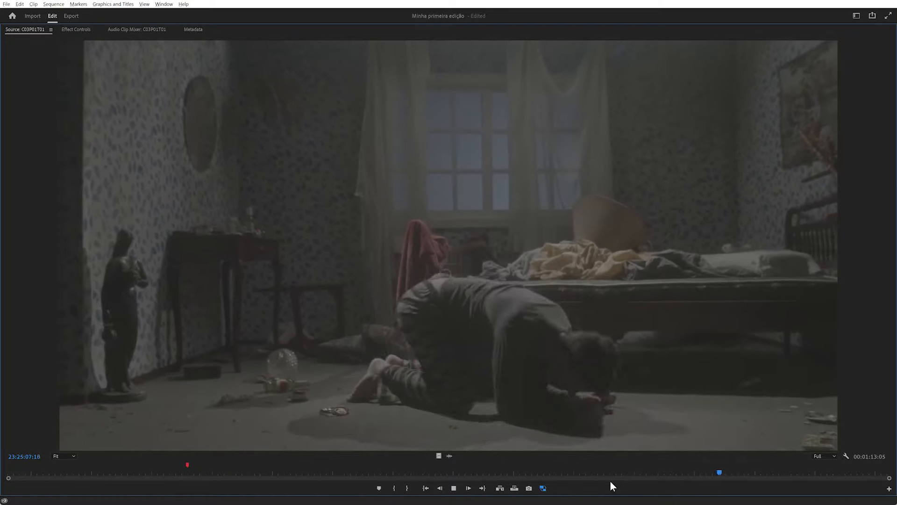
pyautogui.press('space')
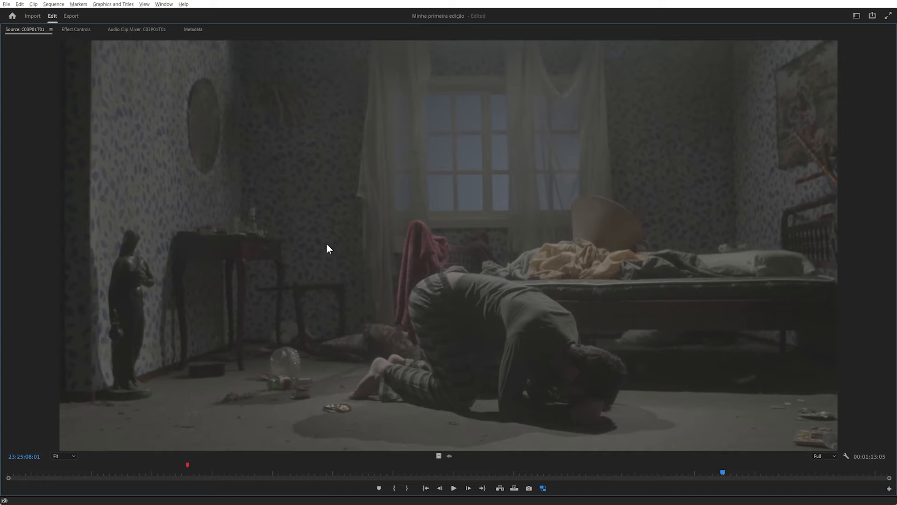
pyautogui.doubleClick(13, 28)
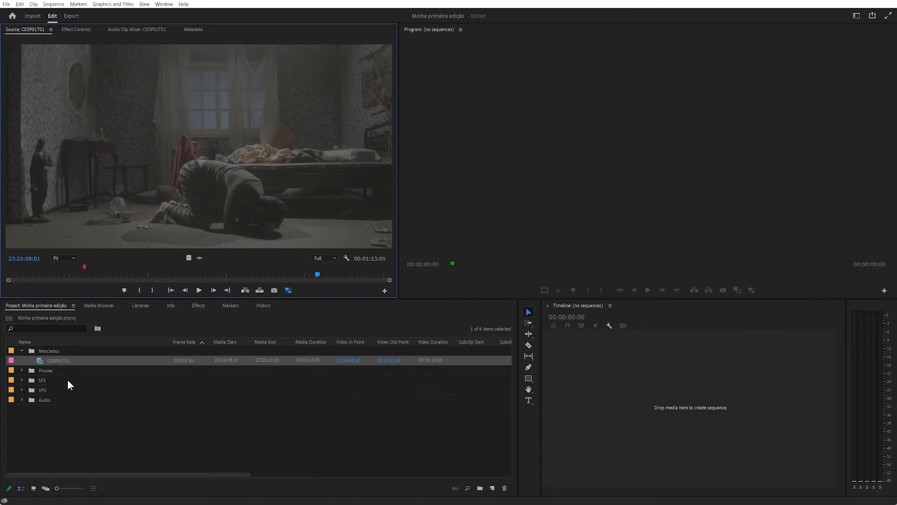
# Open ZOOM0001_BU.WAV from the Áudio bin in the Source monitor to examine its waveform
pyautogui.click(21, 399)
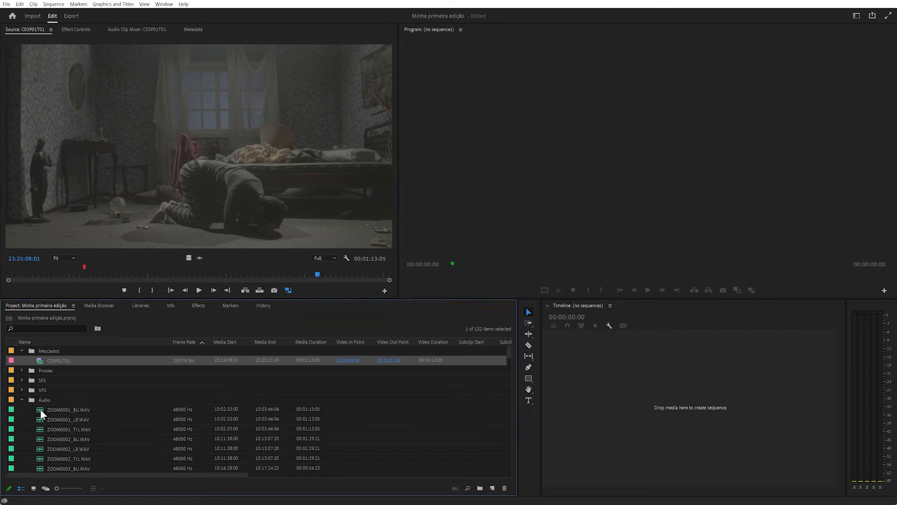
pyautogui.doubleClick(40, 409)
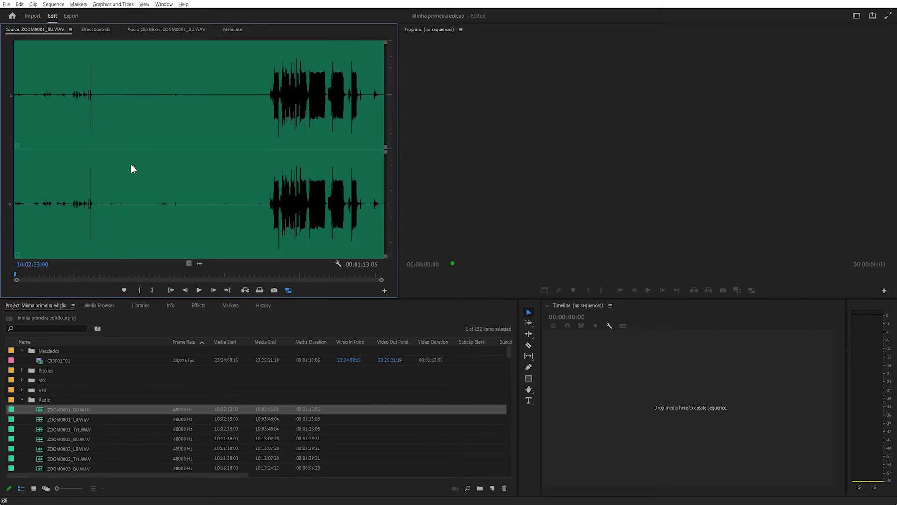